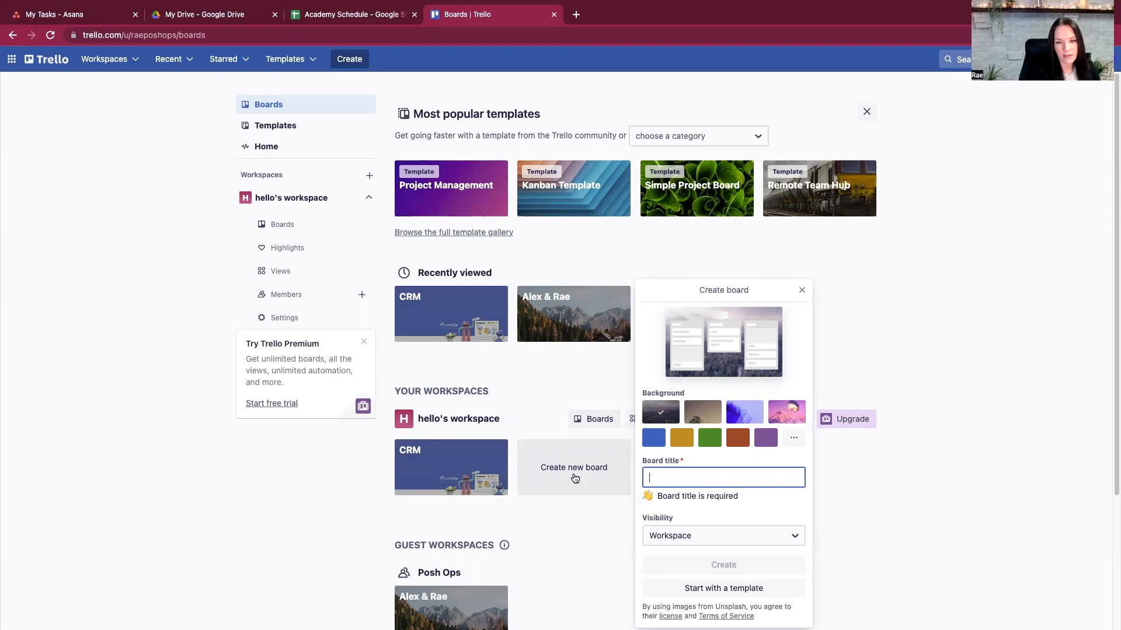
- Create the board 'CRM - Sales Pipeline - Lead Tracking' with the first, snowy forest background
type("CRM - Sa")
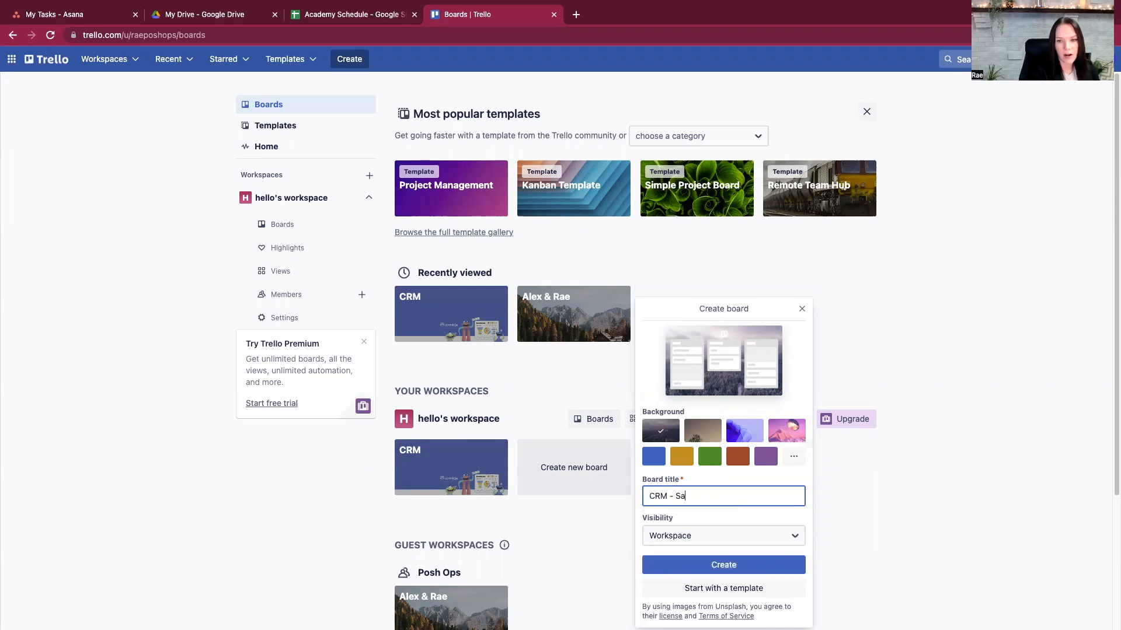
type("les Pipeline - Lead ")
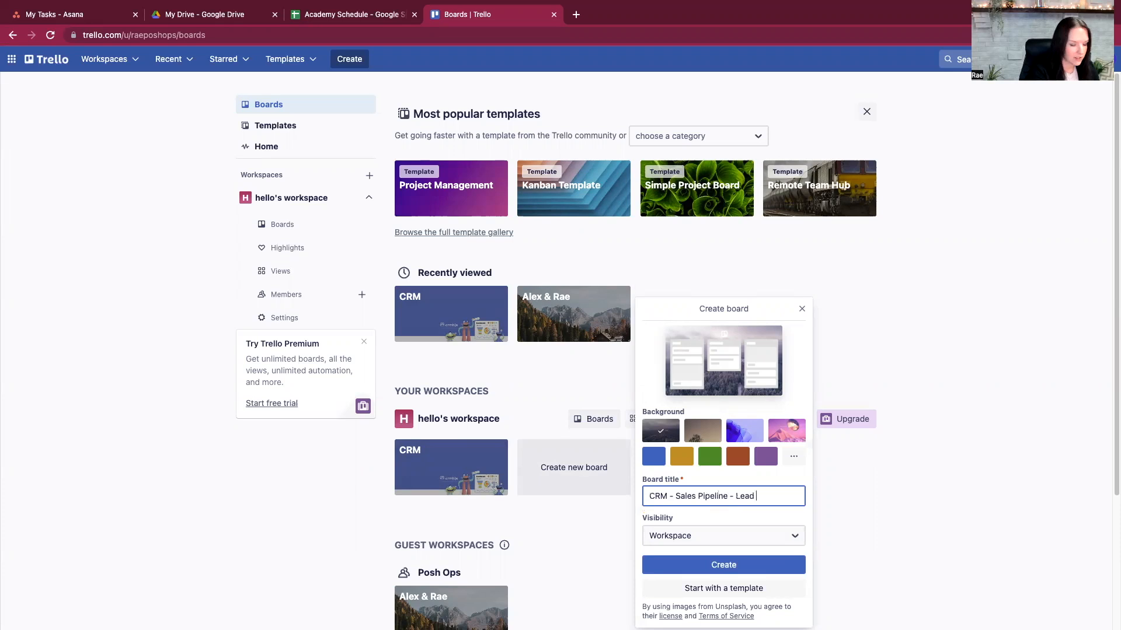
type("Tracking")
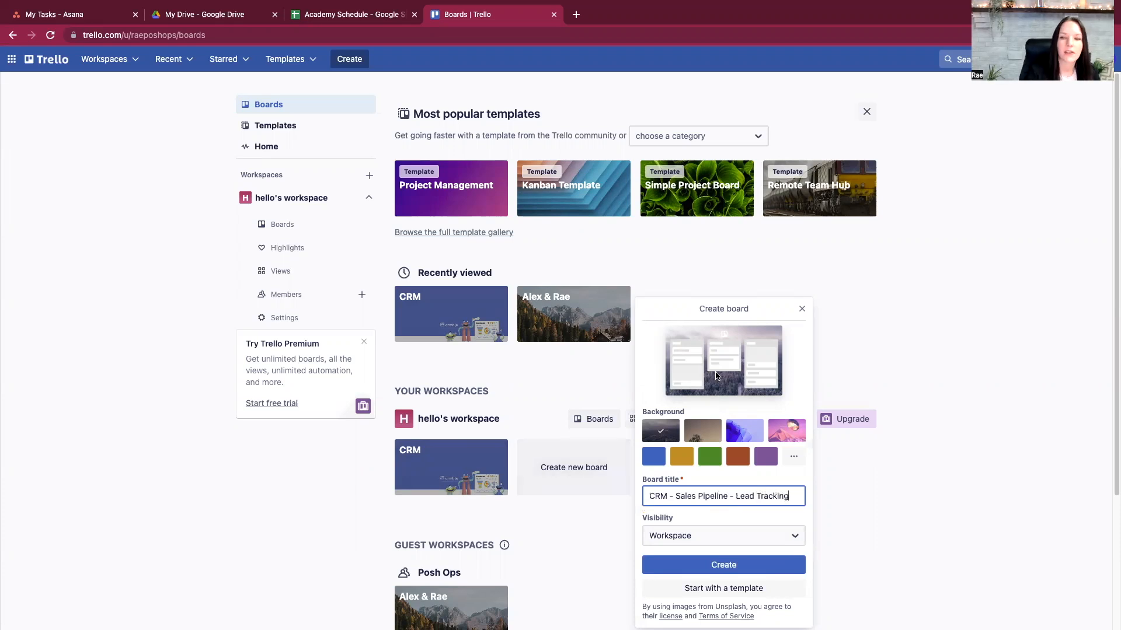
left_click(741, 438)
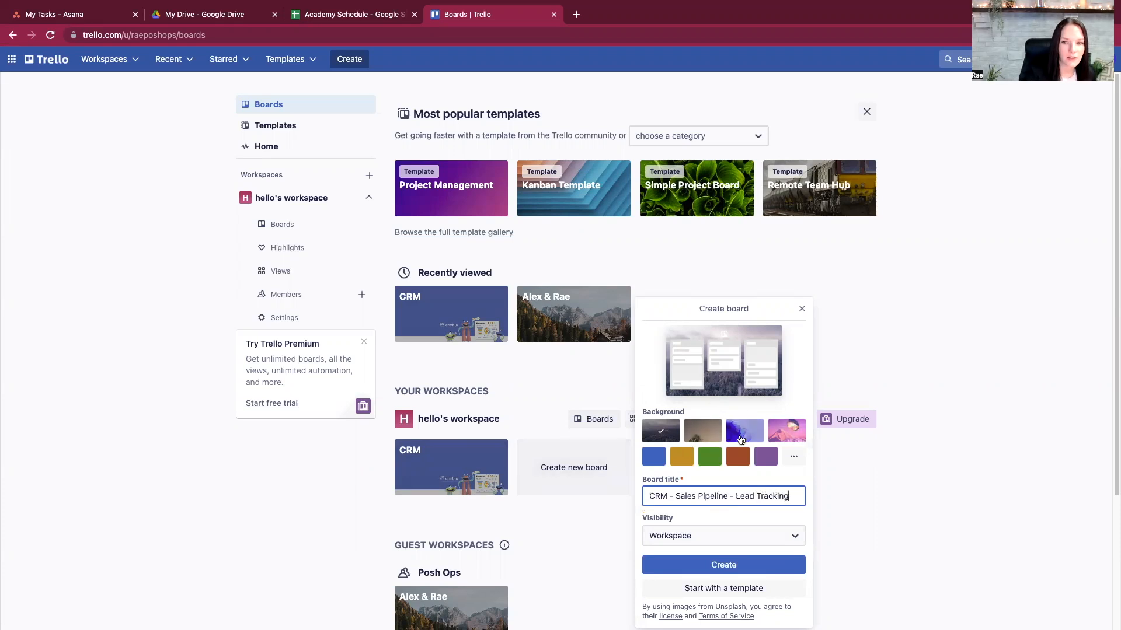
left_click(675, 437)
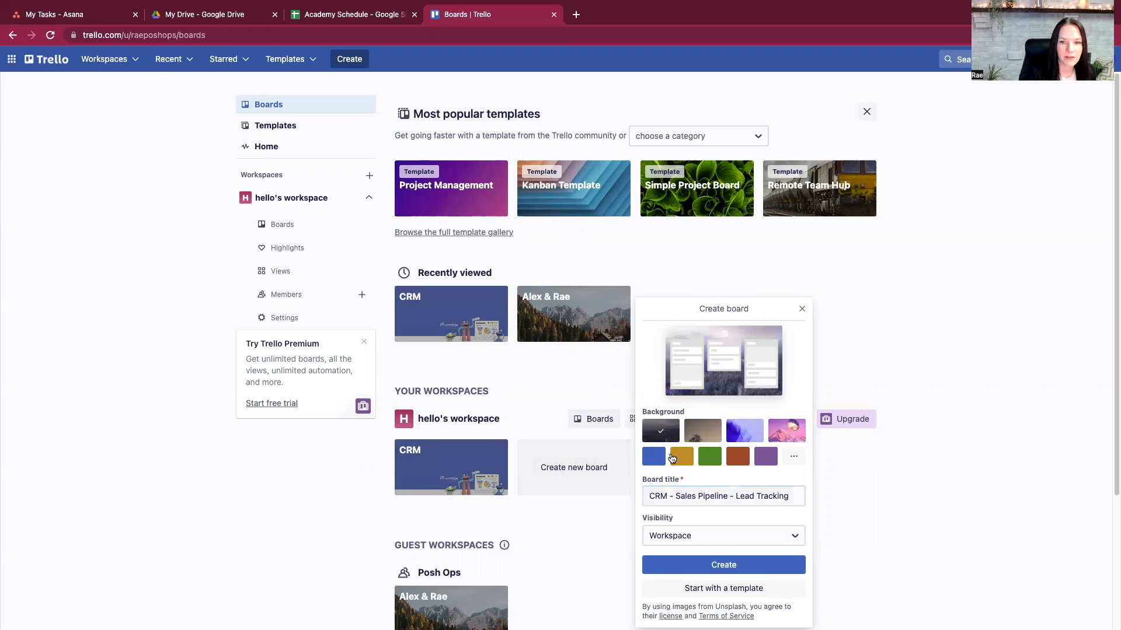
left_click(727, 565)
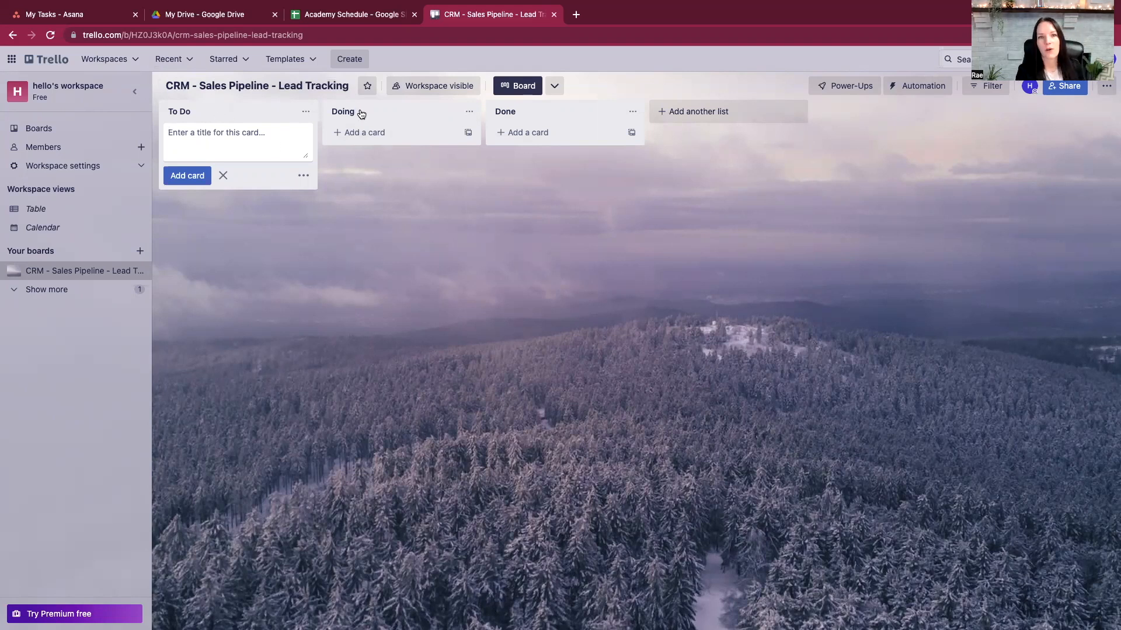
- Add an 'Emails' card to the To Do list and demonstrate dragging it between lists
left_click(270, 216)
left_click(211, 136)
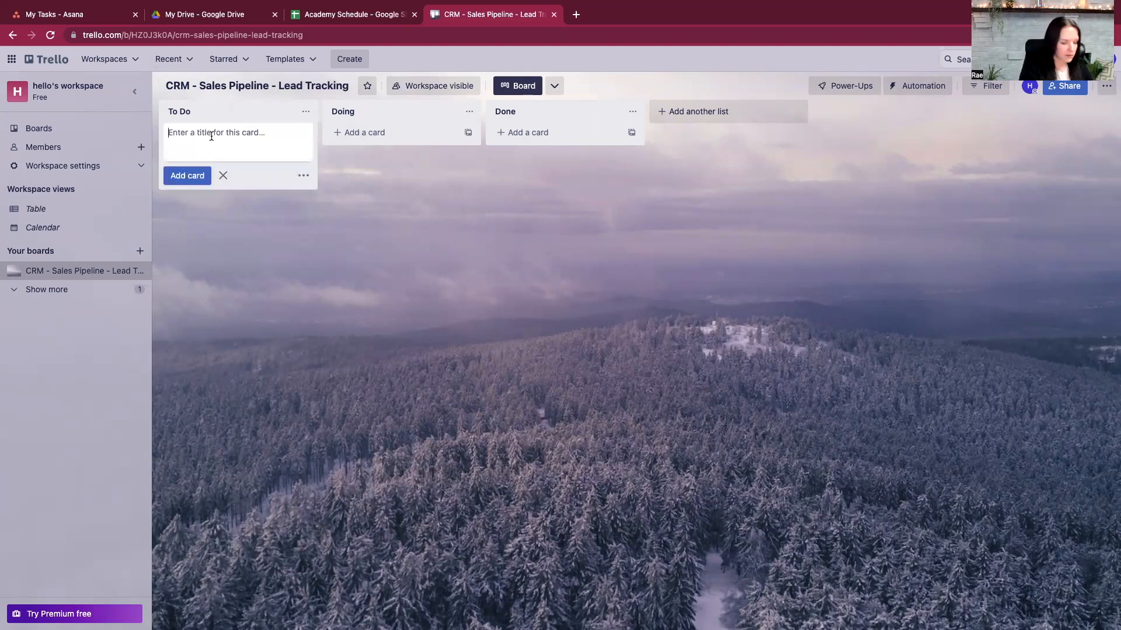
type("Emails")
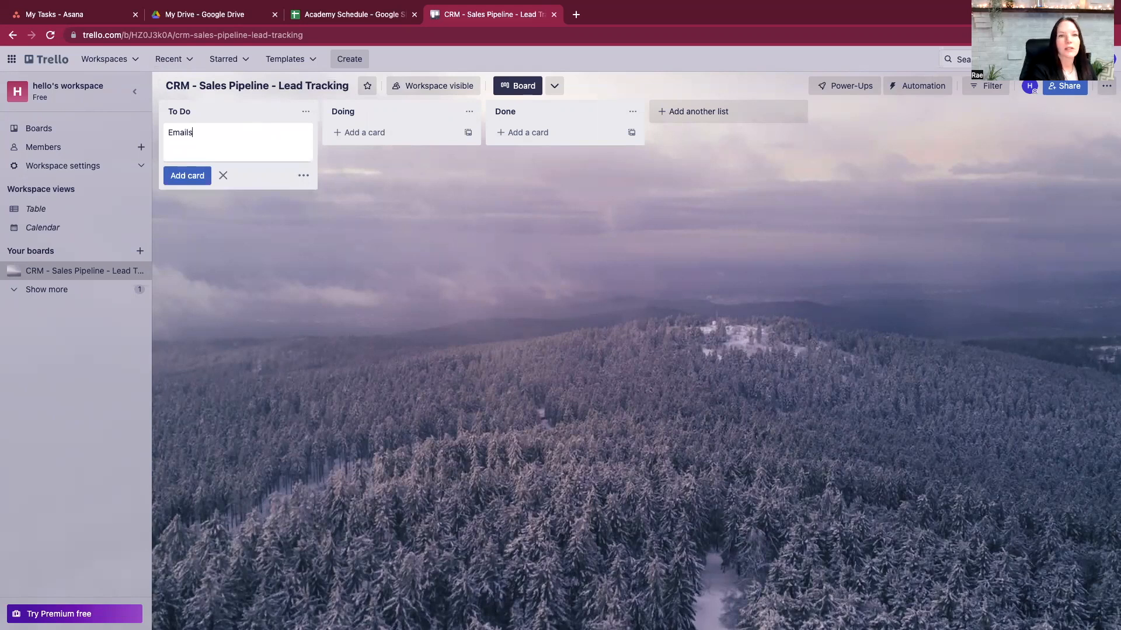
key("Return")
left_click(354, 282)
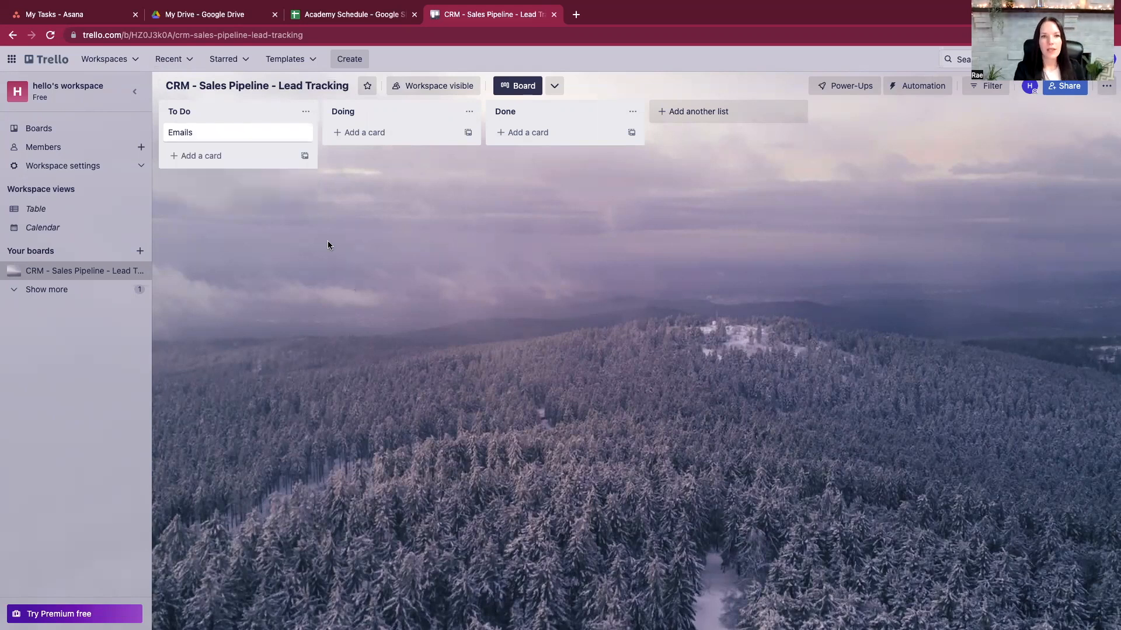
left_click_drag(204, 134, 239, 132)
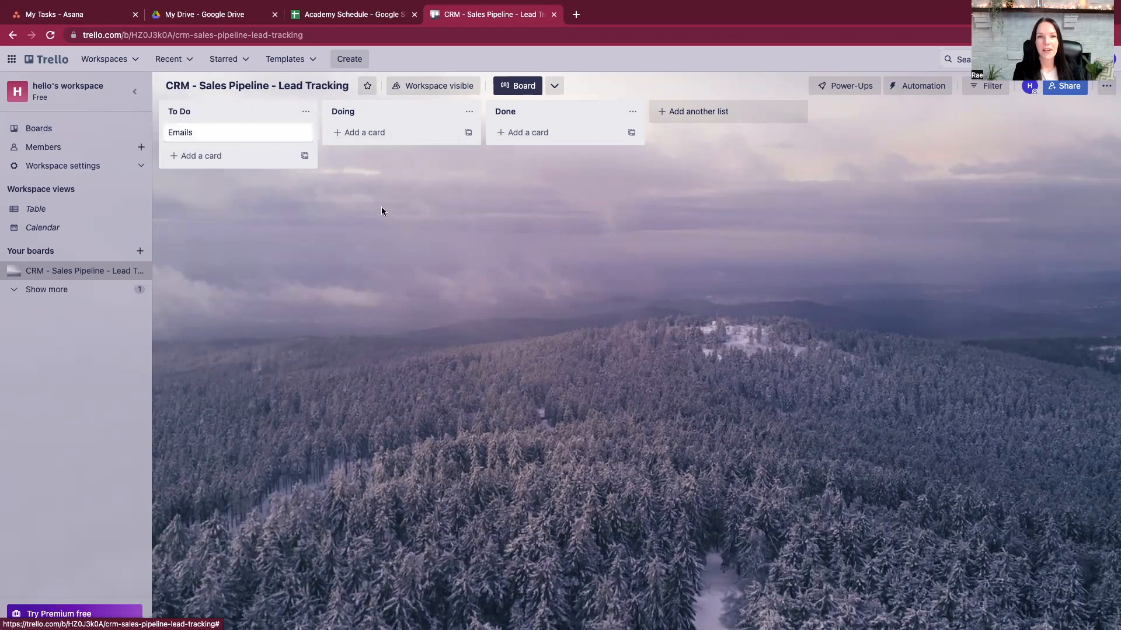
left_click(554, 86)
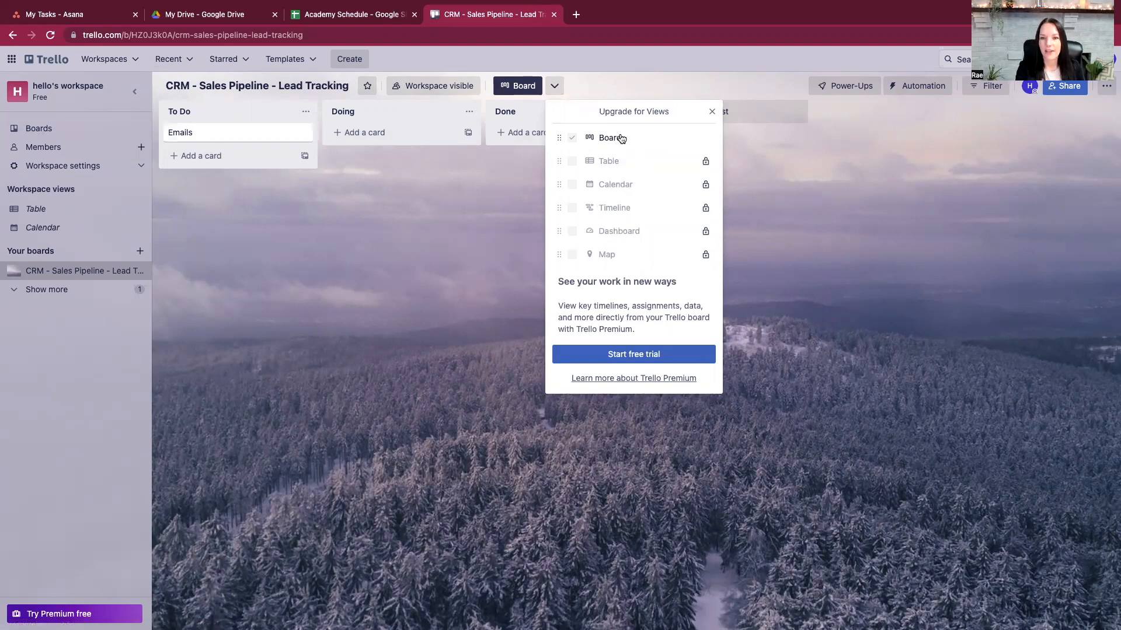
left_click(712, 112)
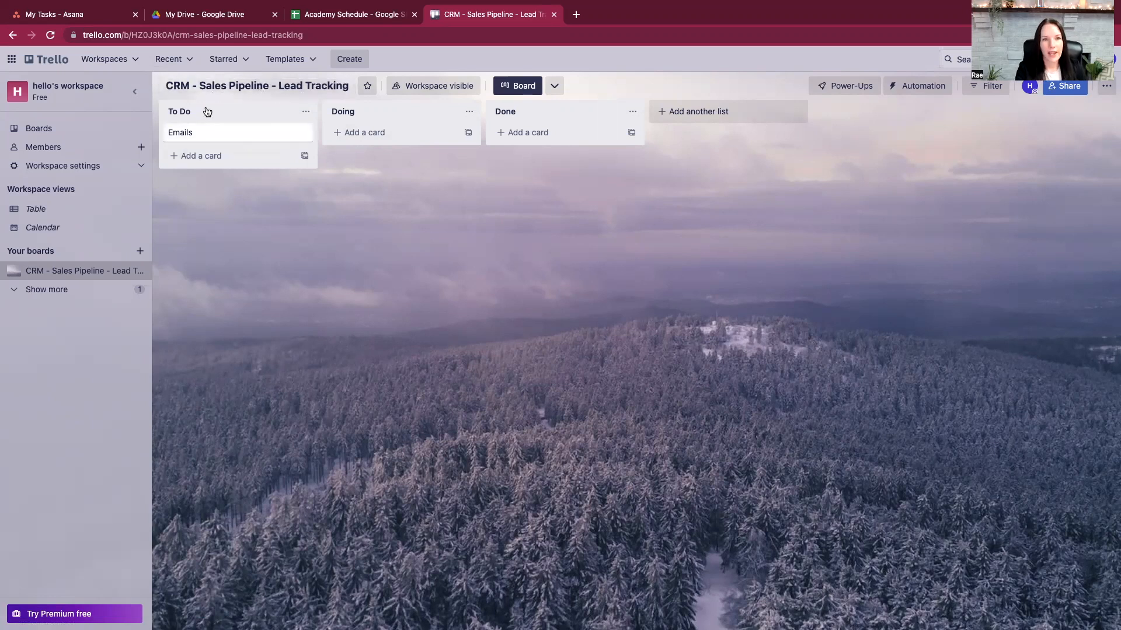
- Rename the default lists to Interested, In Conversation and Discovery Call Scheduled
left_click(179, 112)
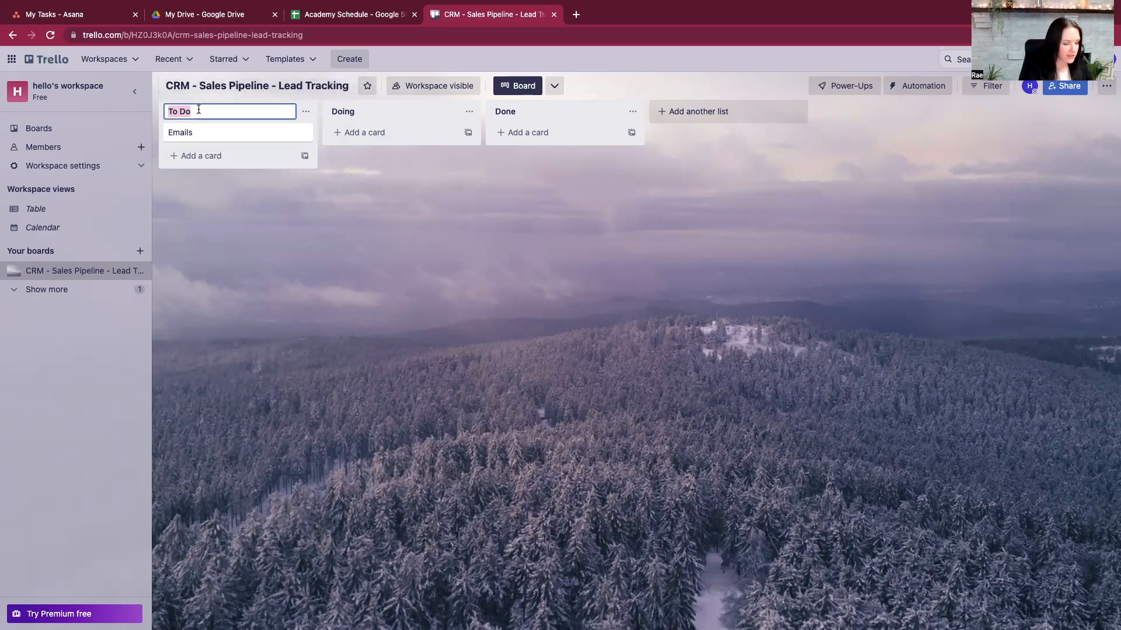
type("Interested")
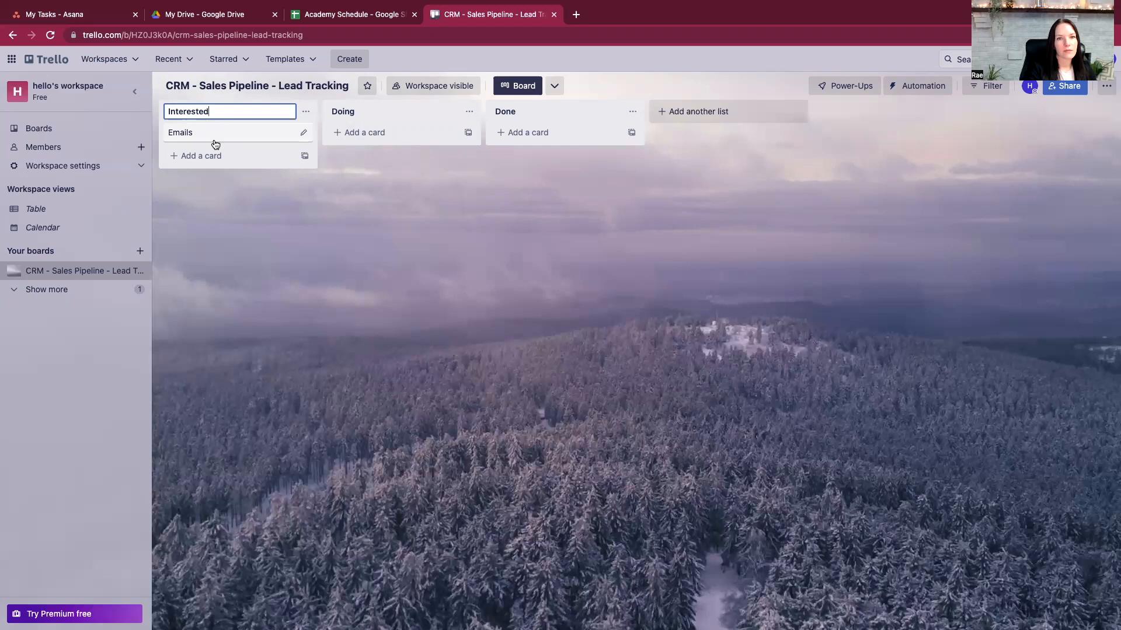
key("Return")
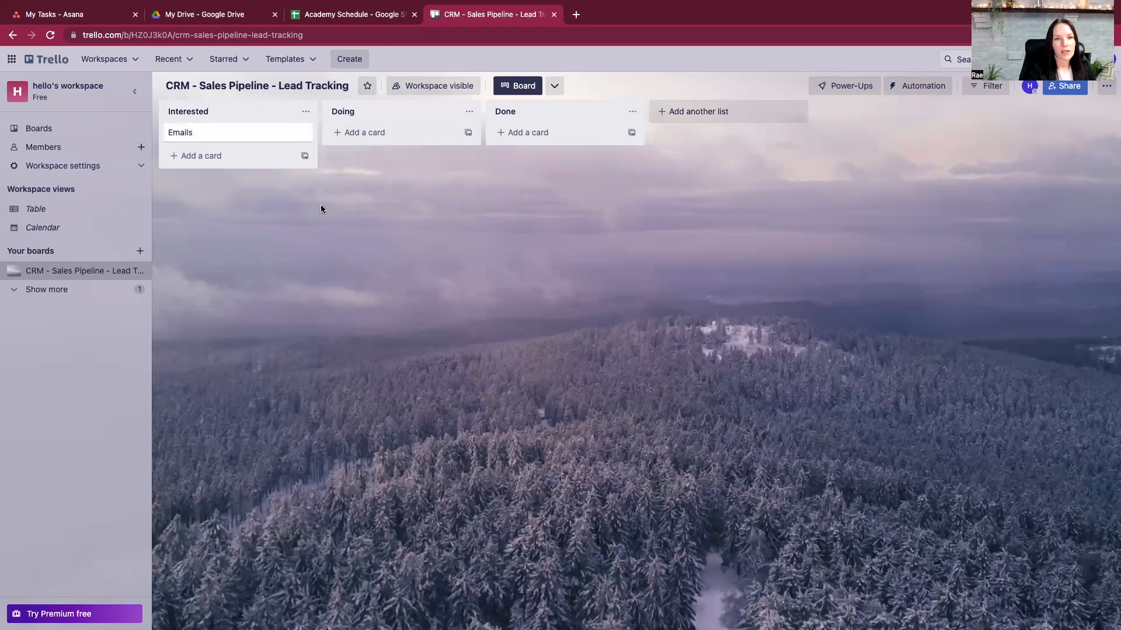
left_click(352, 111)
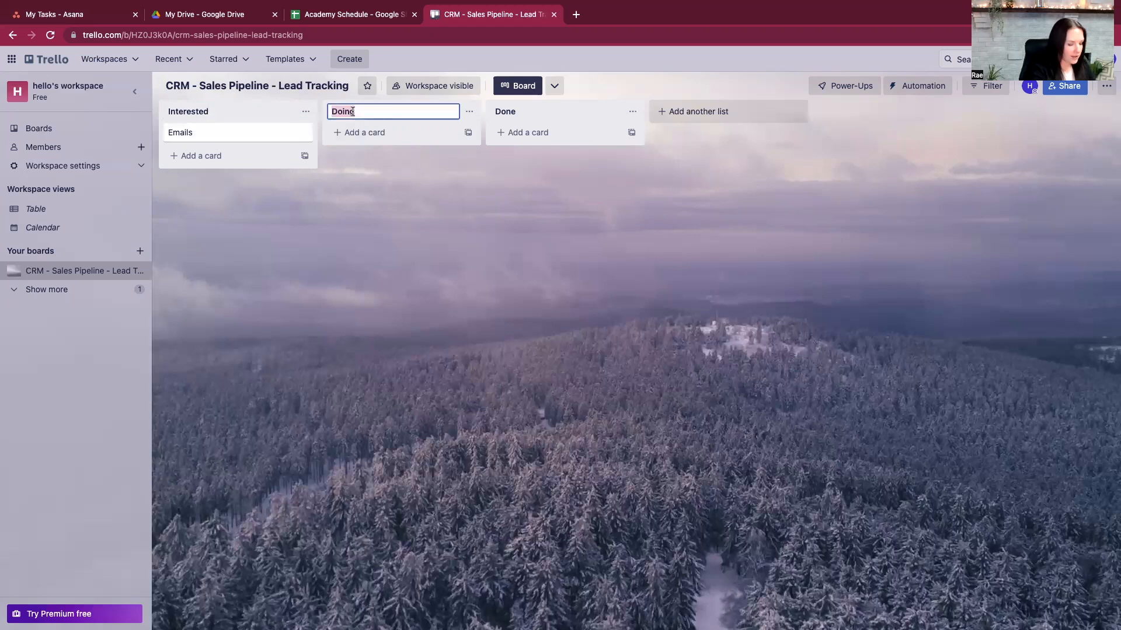
type("In Conversation")
left_click(557, 112)
type("Disco")
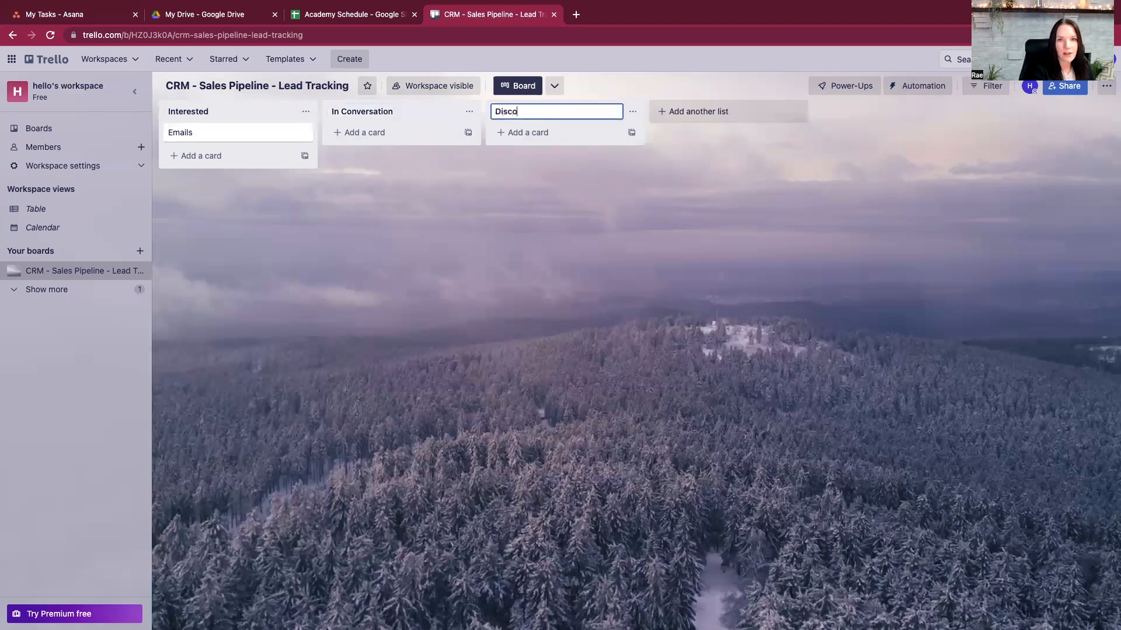
type("very Call Scheduled")
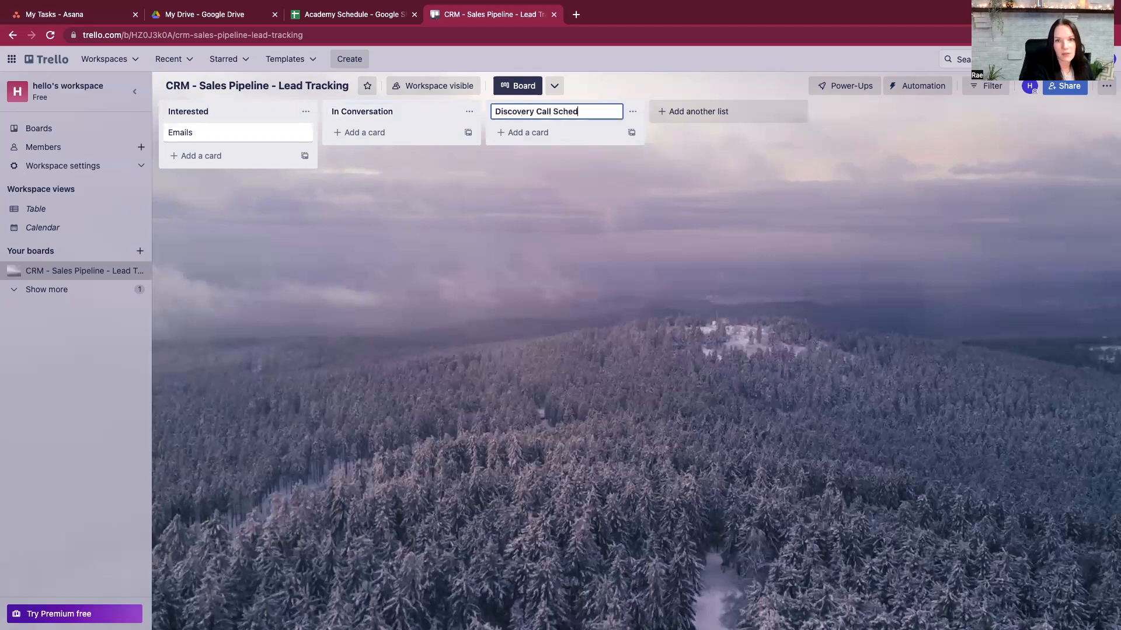
left_click(633, 181)
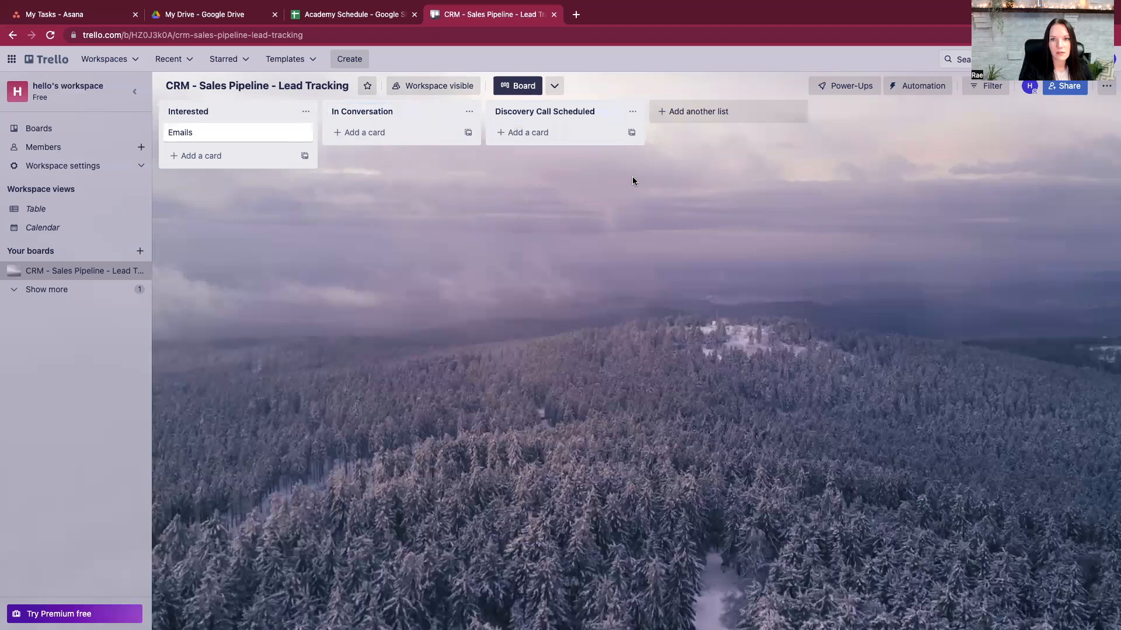
- Add Call Complete and Onboarding lists to the board
left_click(706, 111)
type("Disc")
key("BackSpace")
key("BackSpace")
key("BackSpace")
key("BackSpace")
type("Call Complete")
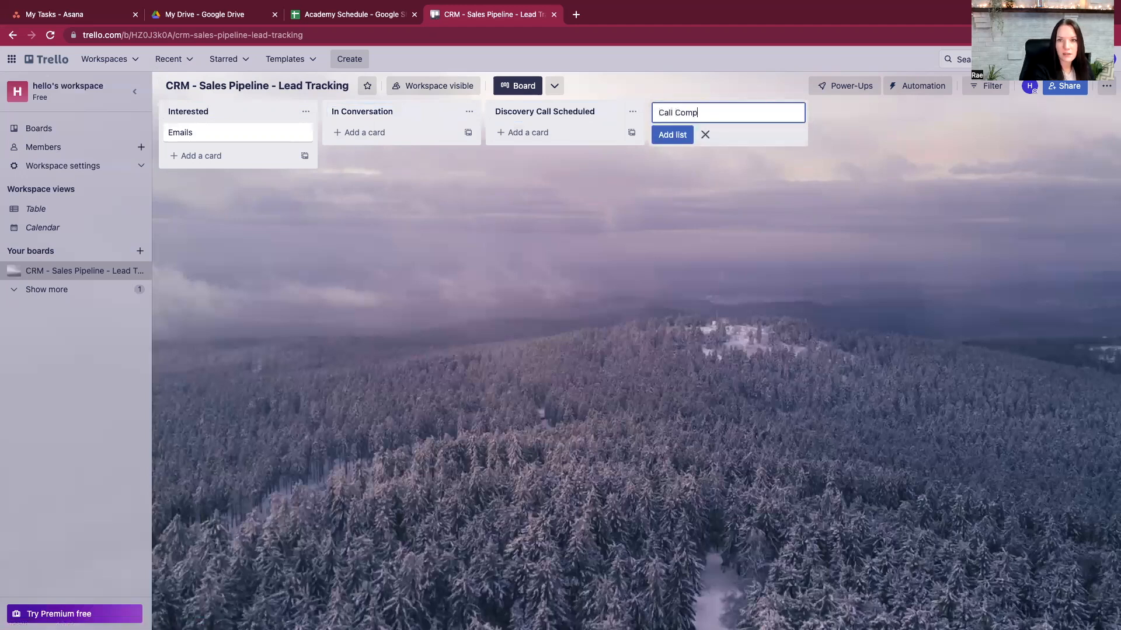
key("Return")
type("S")
key("BackSpace")
type("Pr")
key("BackSpace")
key("BackSpace")
type("Onboarding")
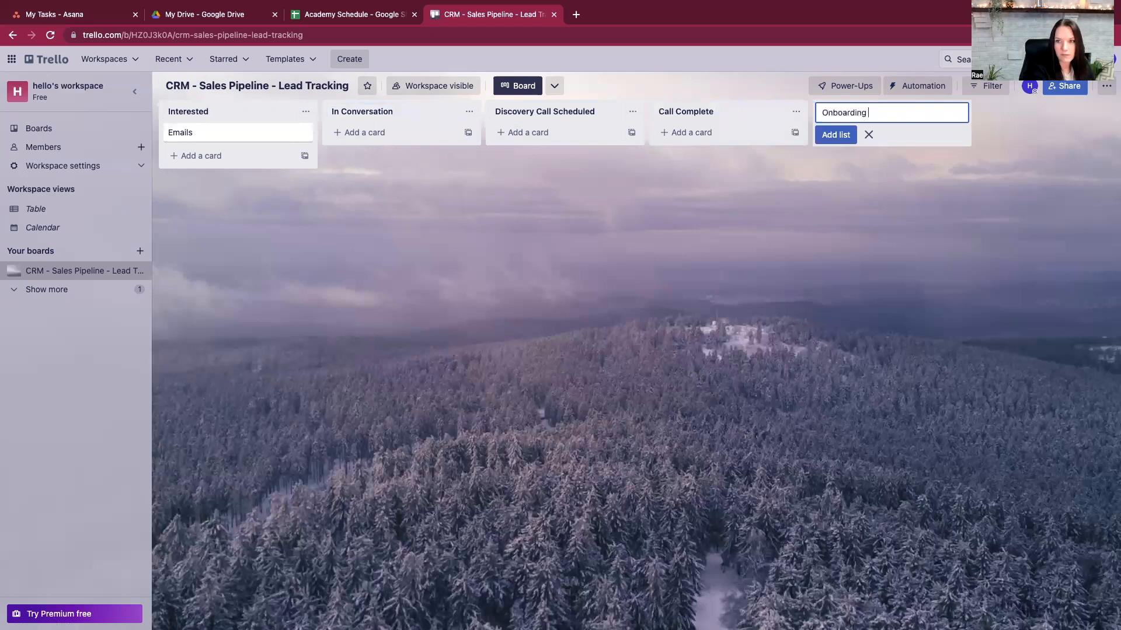
key("Return")
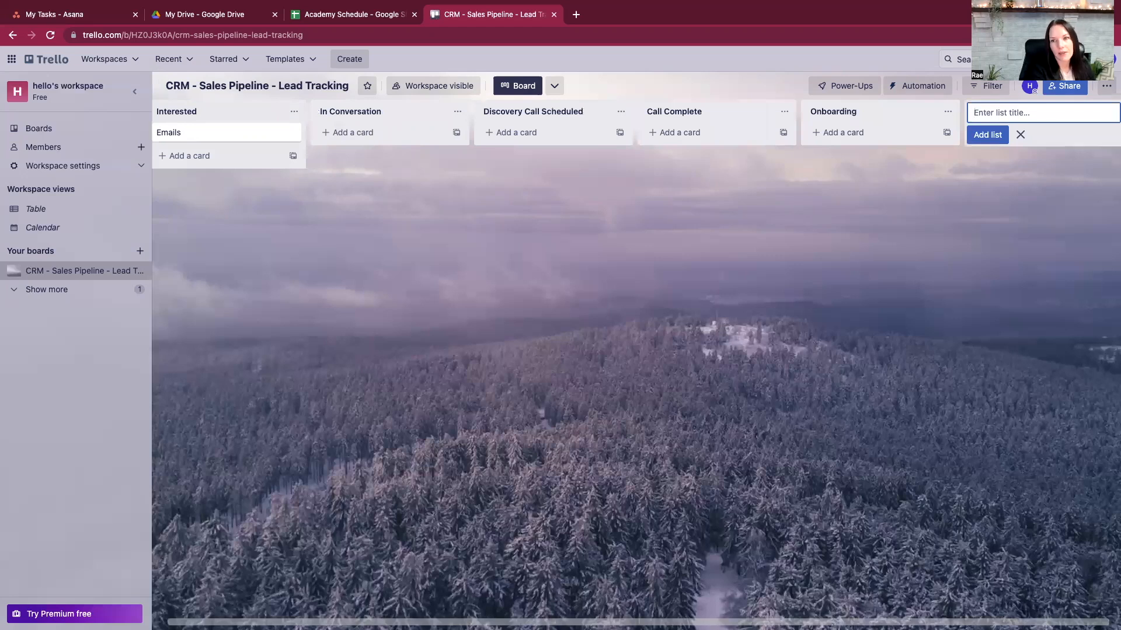
- Add Onboarding Complete and Lost lists after Onboarding
type("Onboar")
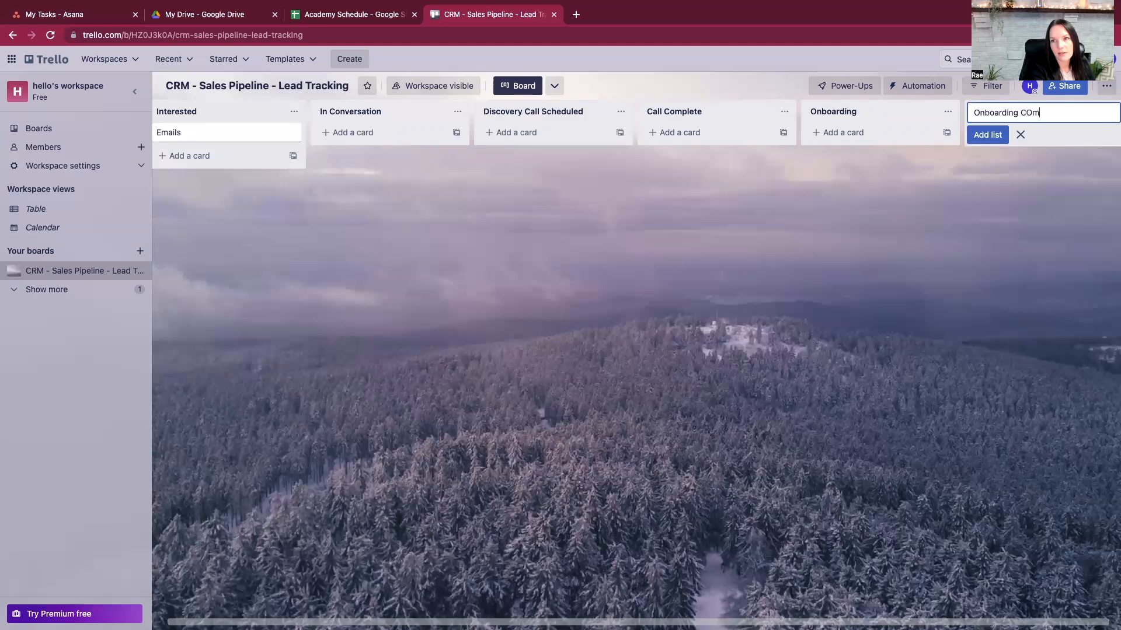
type("ding Com")
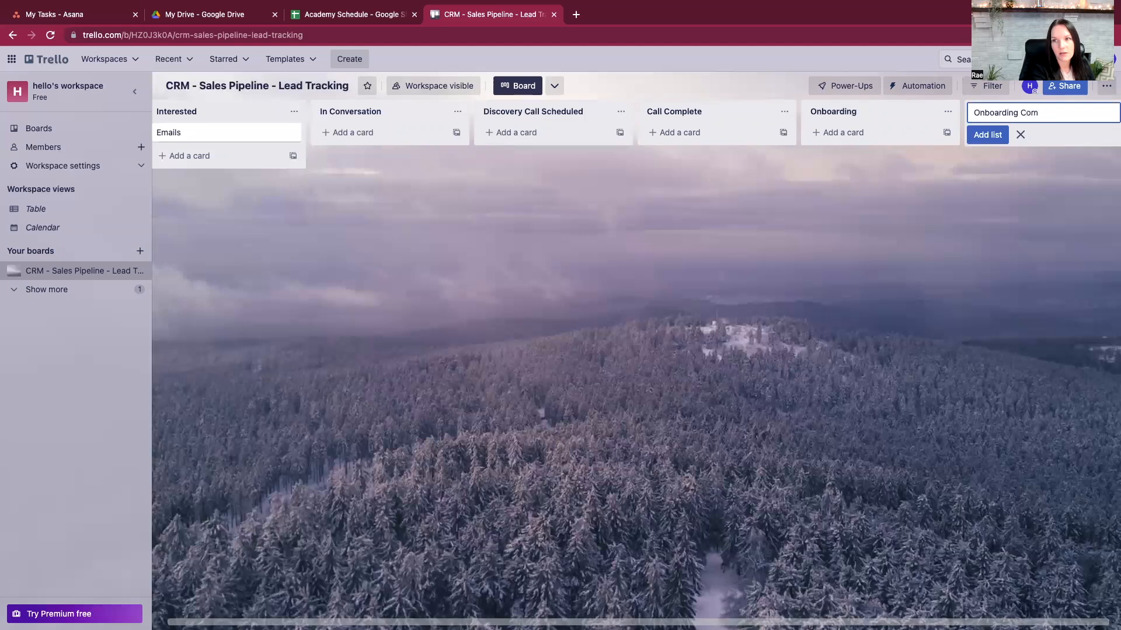
type("mlete")
key("Return")
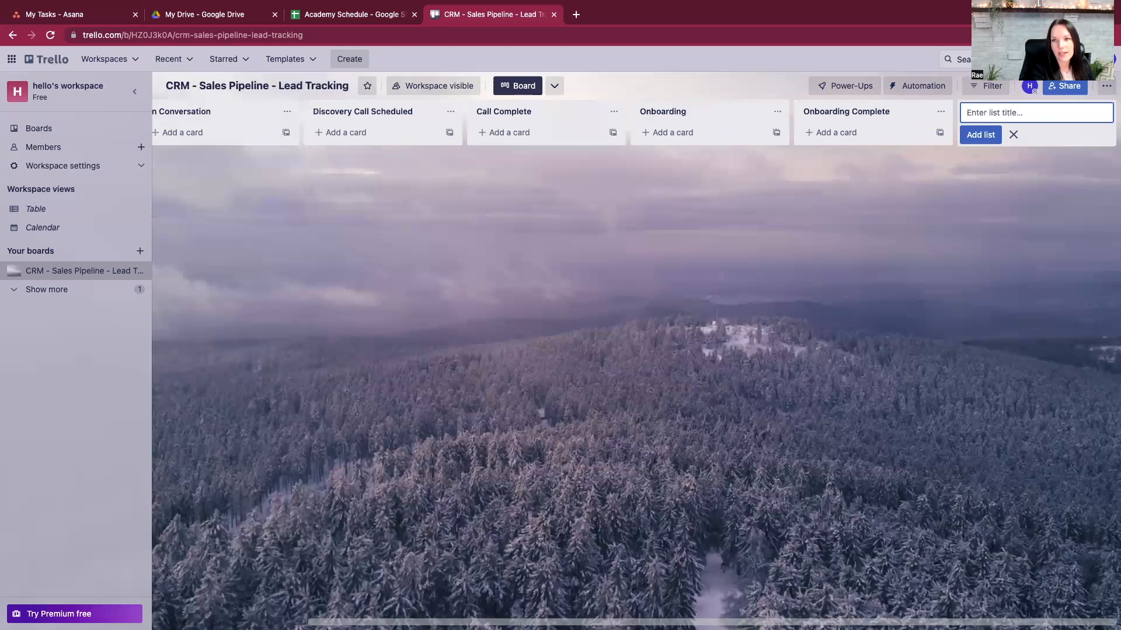
type("Los")
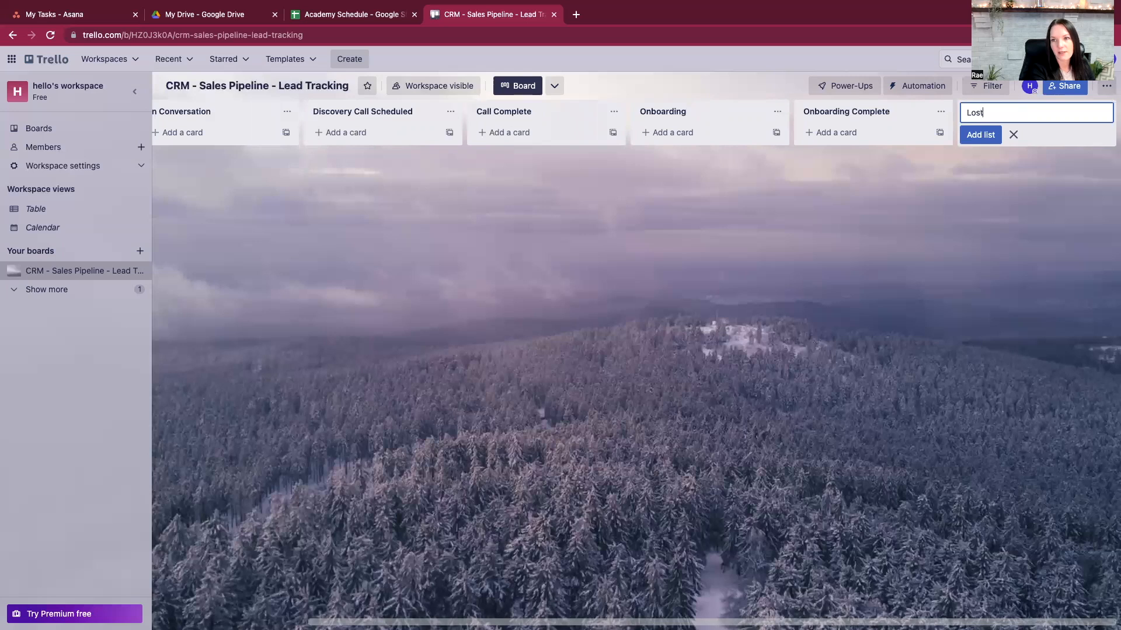
type("t")
key("Return")
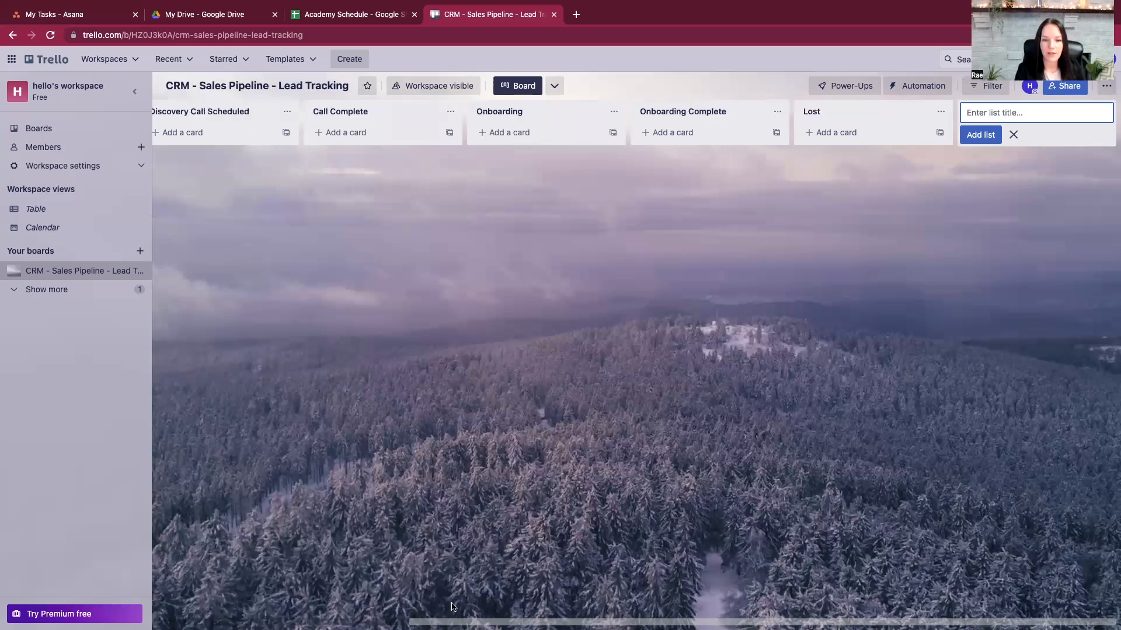
left_click_drag(461, 622, 175, 607)
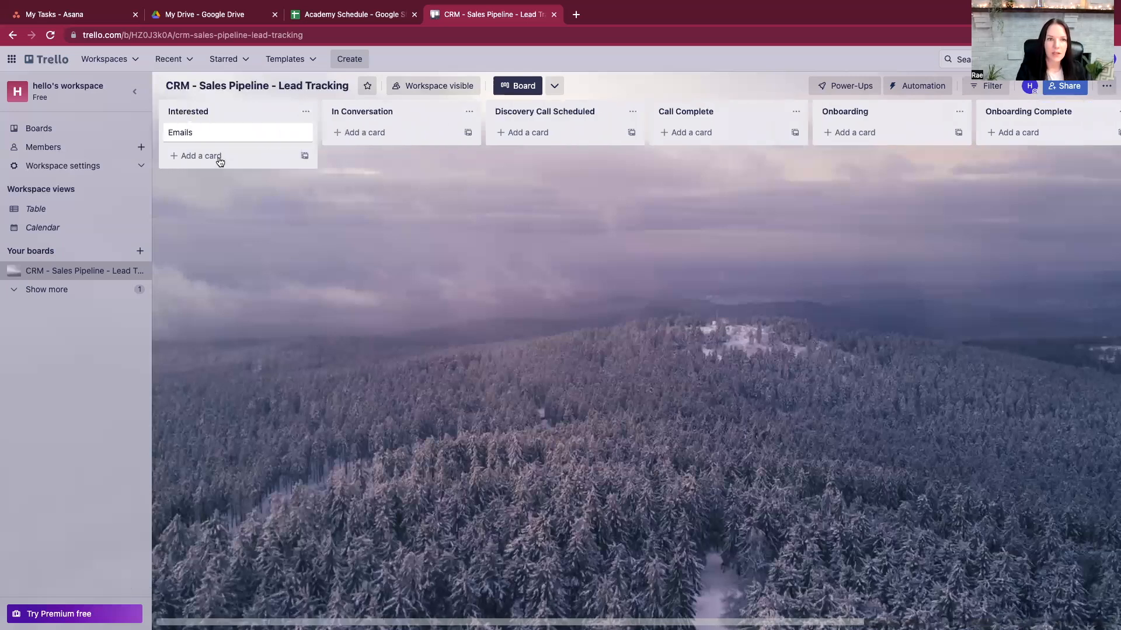
- Add 'Potential Client Card' under Emails in Interested and open its details
left_click(192, 155)
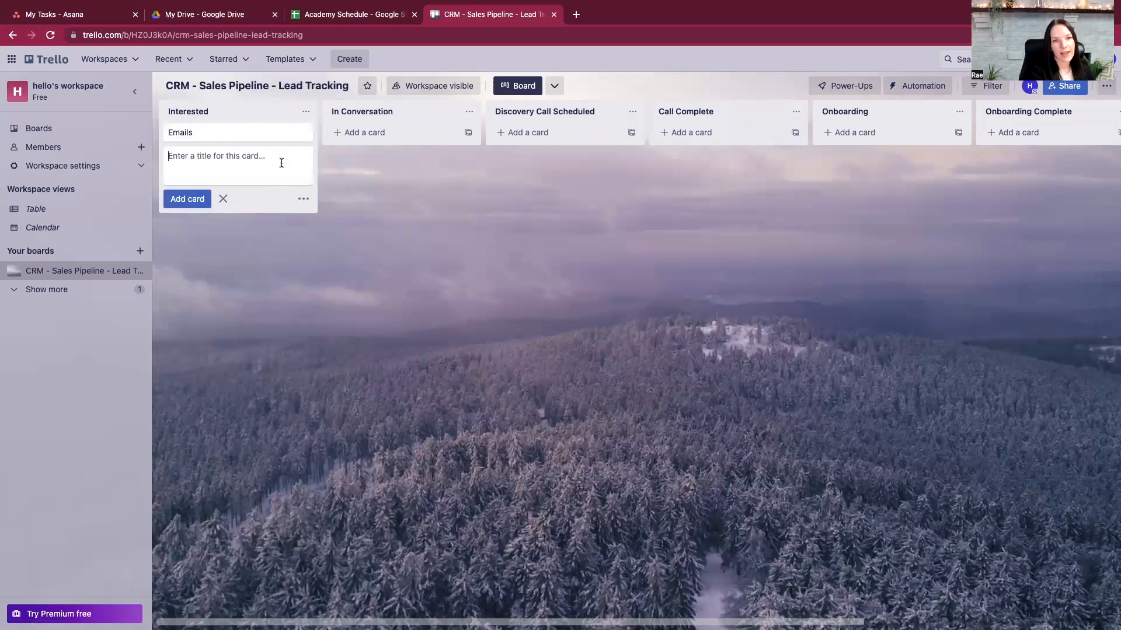
type("Pote")
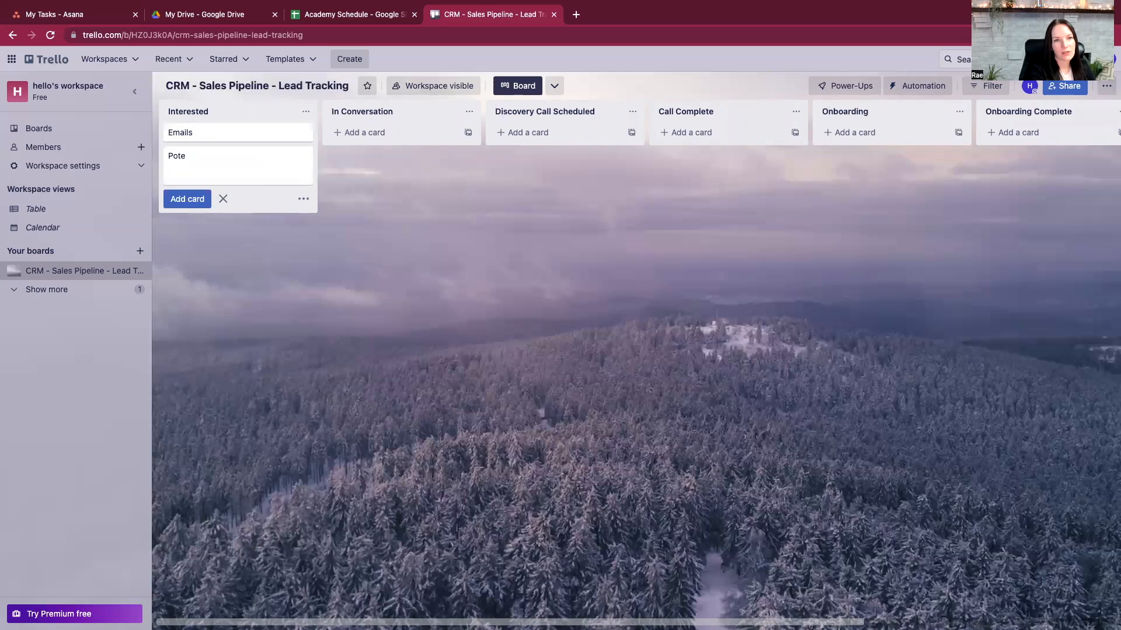
type("ntial Client Card")
key("Return")
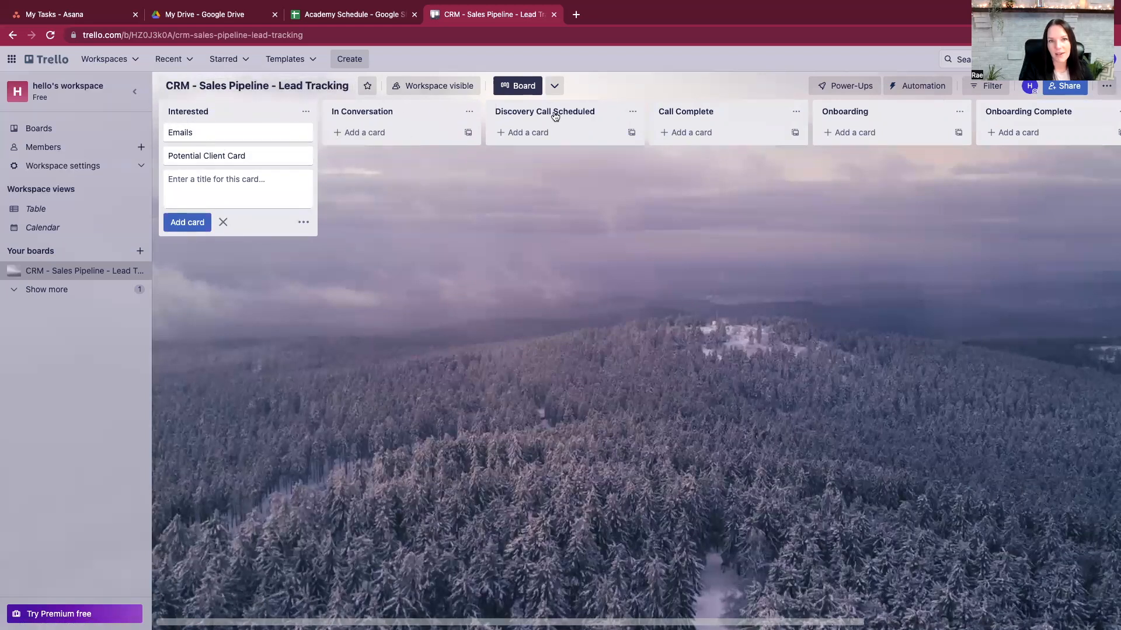
left_click(224, 159)
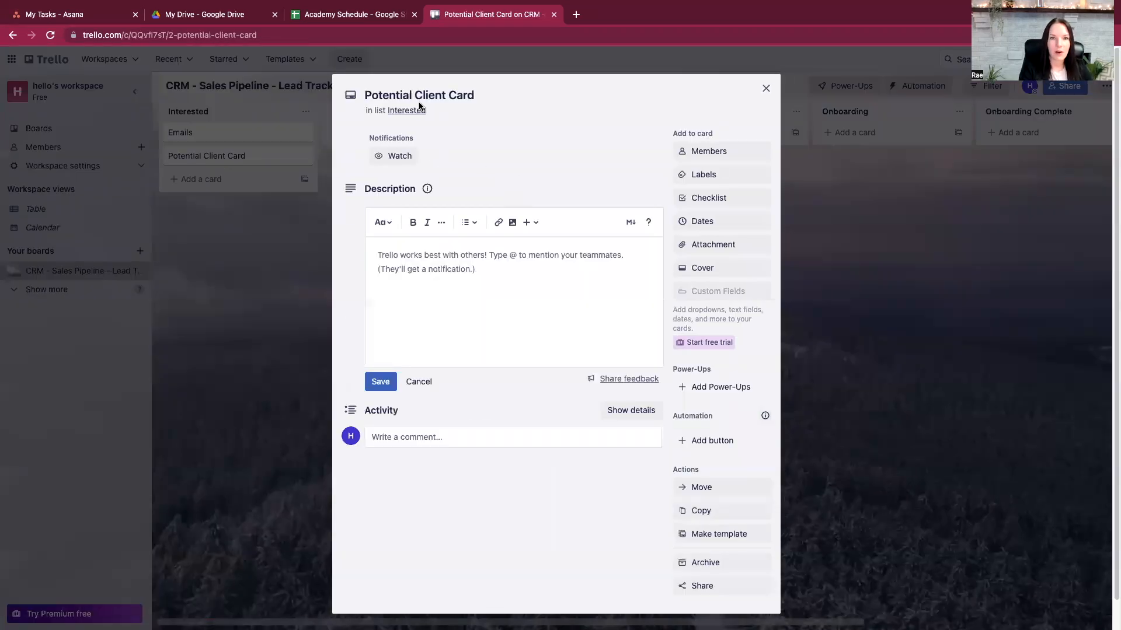
- Save a description with Business, What support are they looking for, Time zone and Industry prompts
left_click(449, 97)
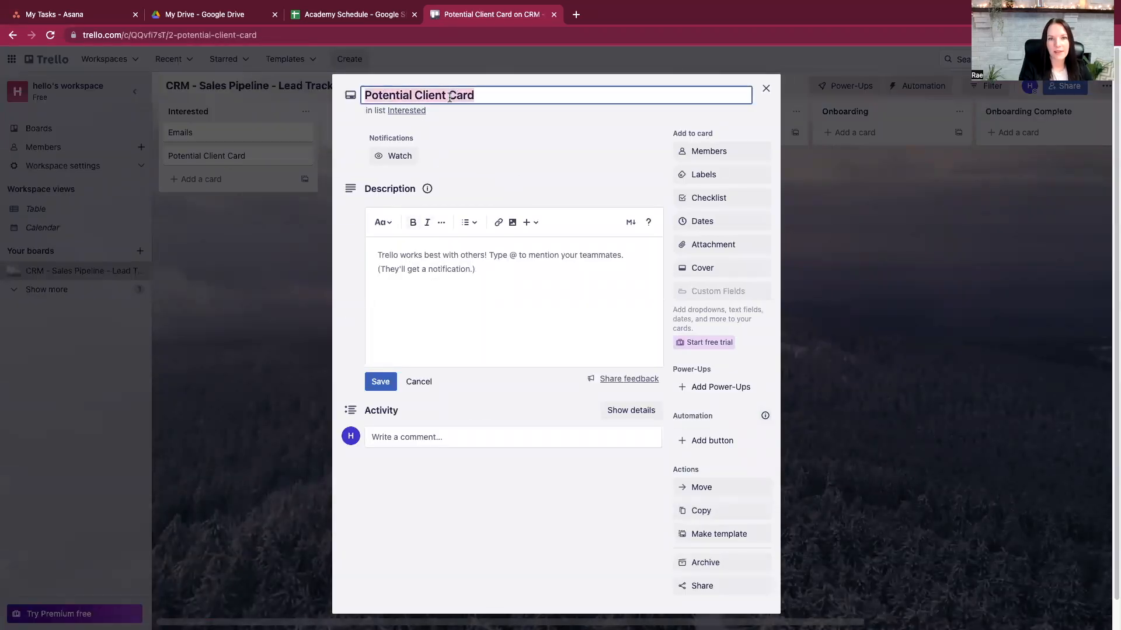
key("End")
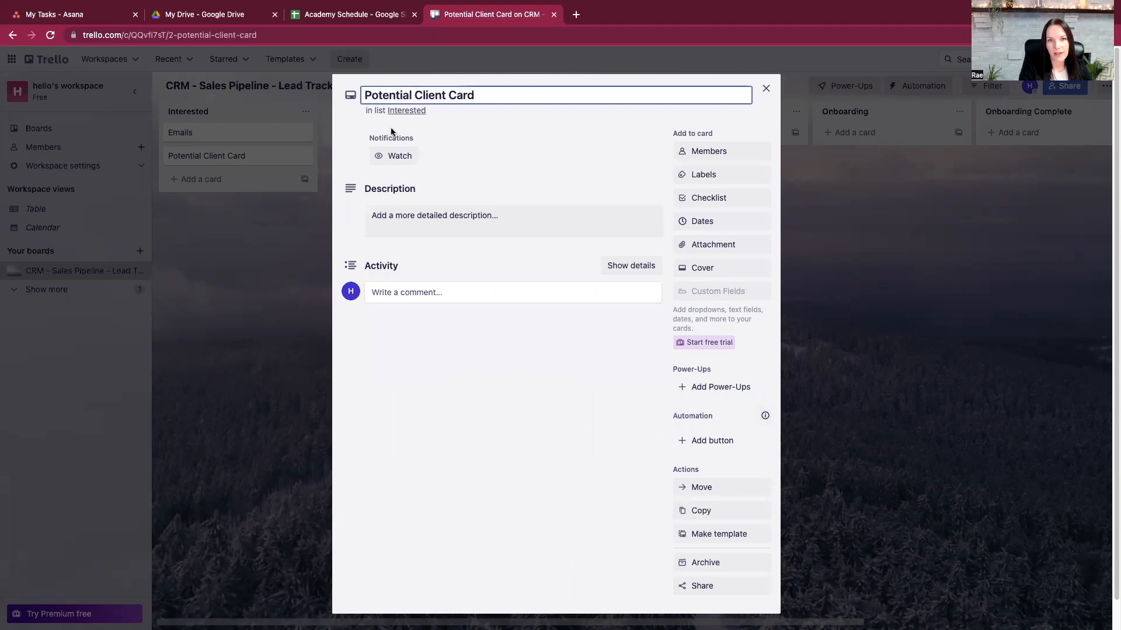
left_click(404, 220)
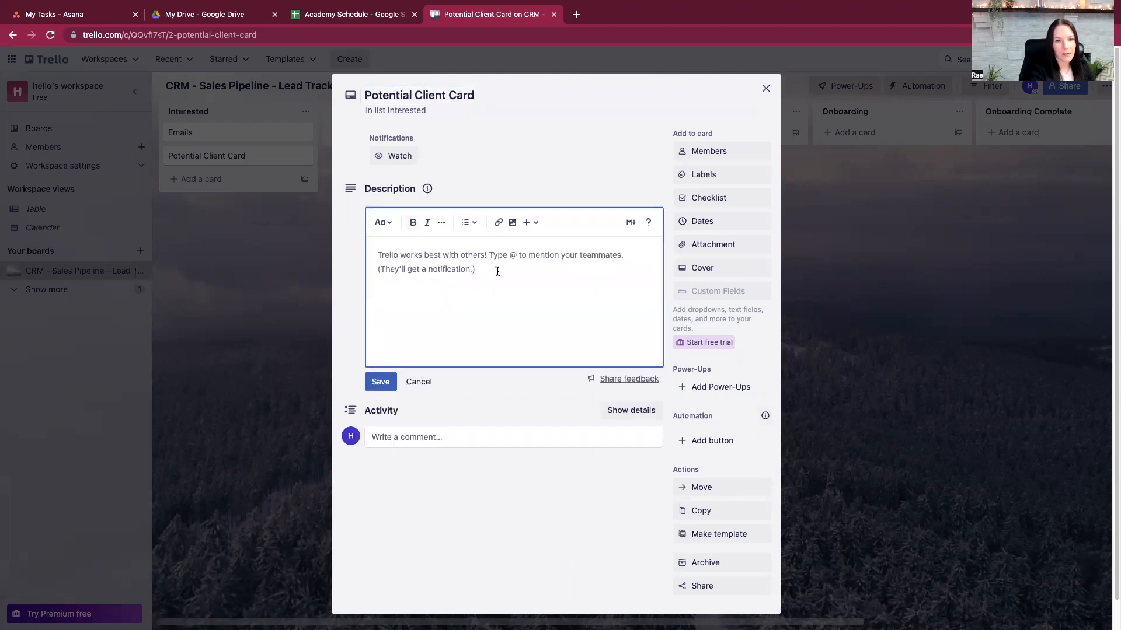
type("Busine")
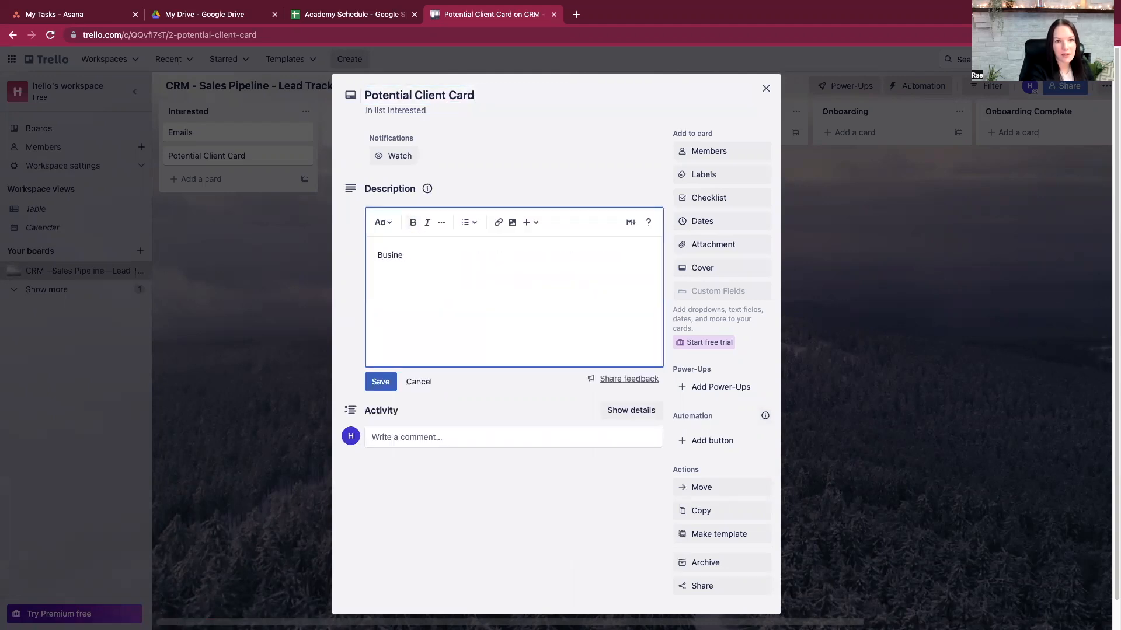
type("ss:")
key("Return")
type("What supp")
key("BackSpace")
key("BackSpace")
key("BackSpace")
type("upport ")
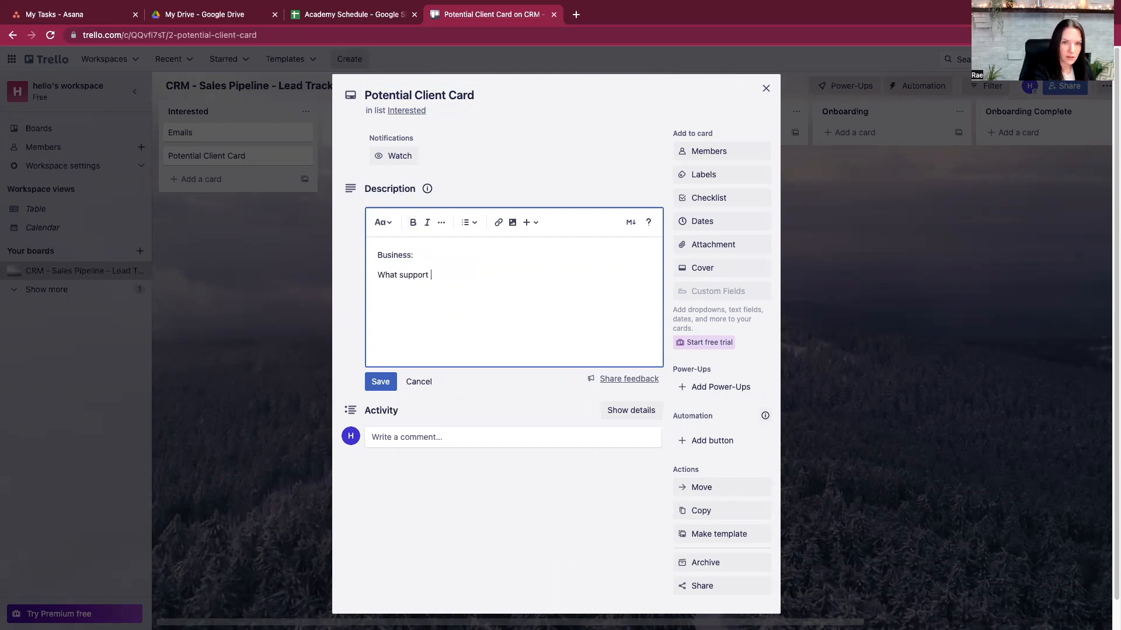
type("are they looking fo")
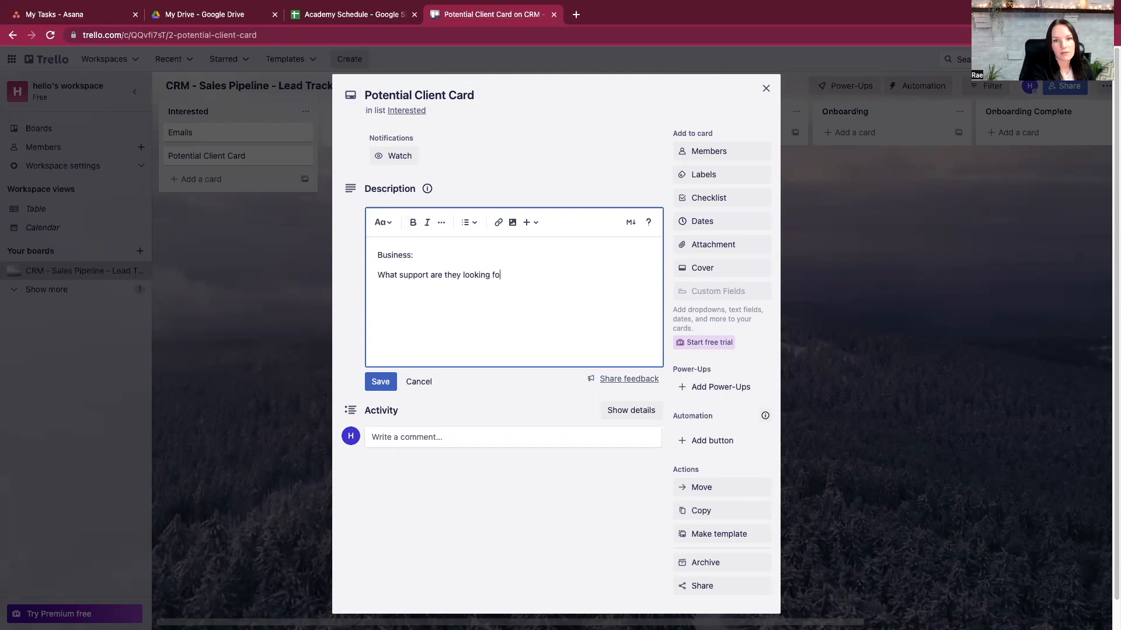
type("r: Time")
type(" zone: ")
type("Industry:")
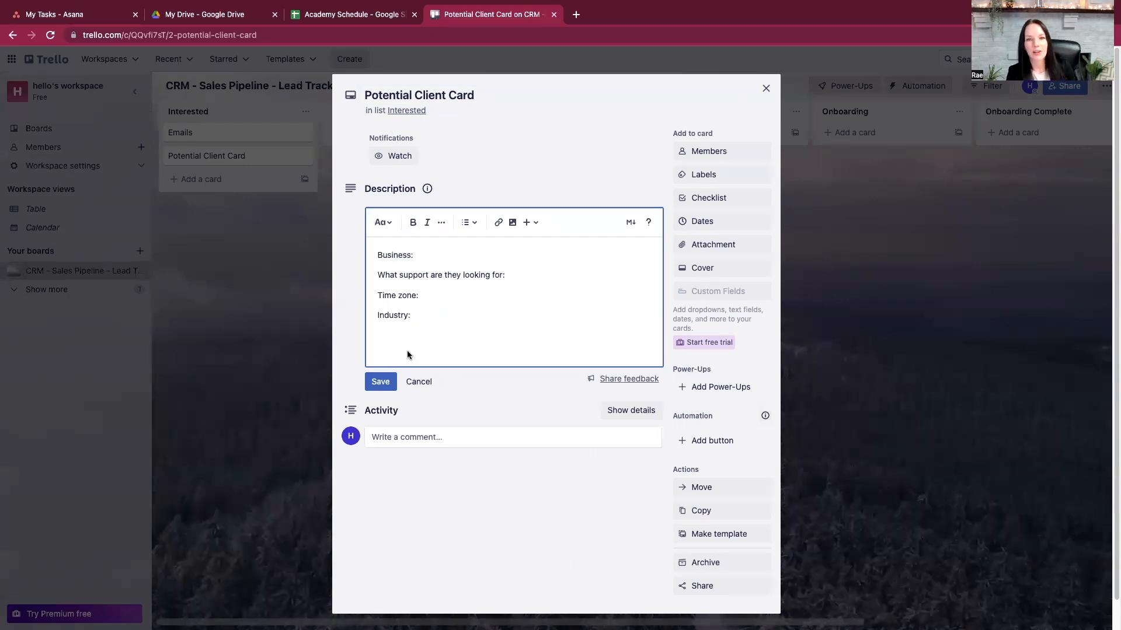
left_click(386, 384)
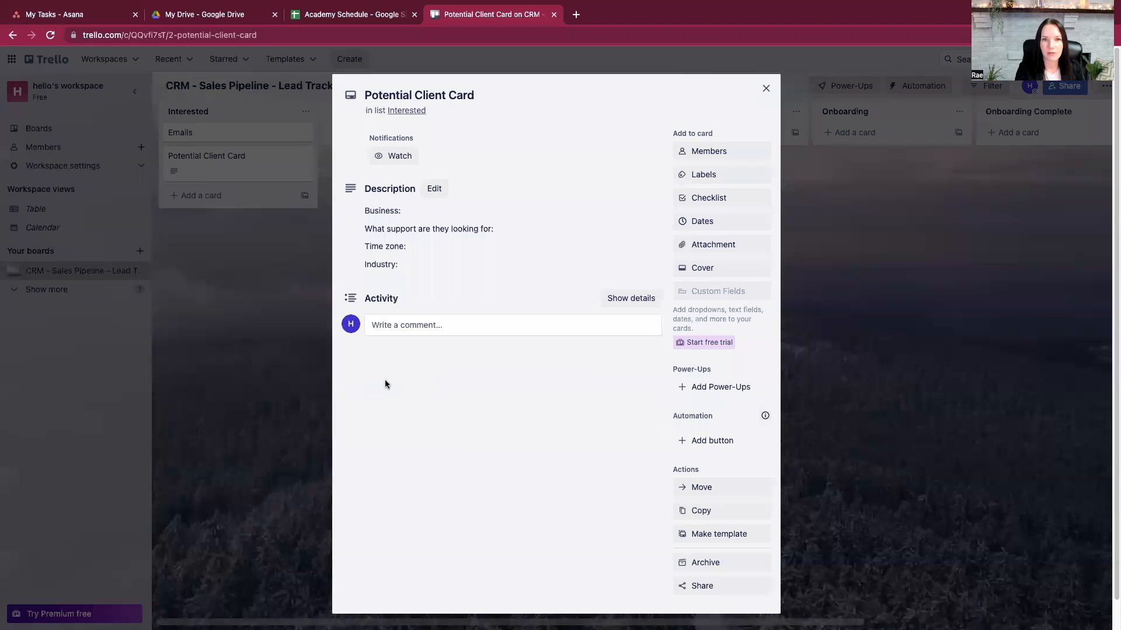
- Add a checklist with Add to email list, Follow up and Send discovery call link
left_click(723, 200)
left_click(723, 289)
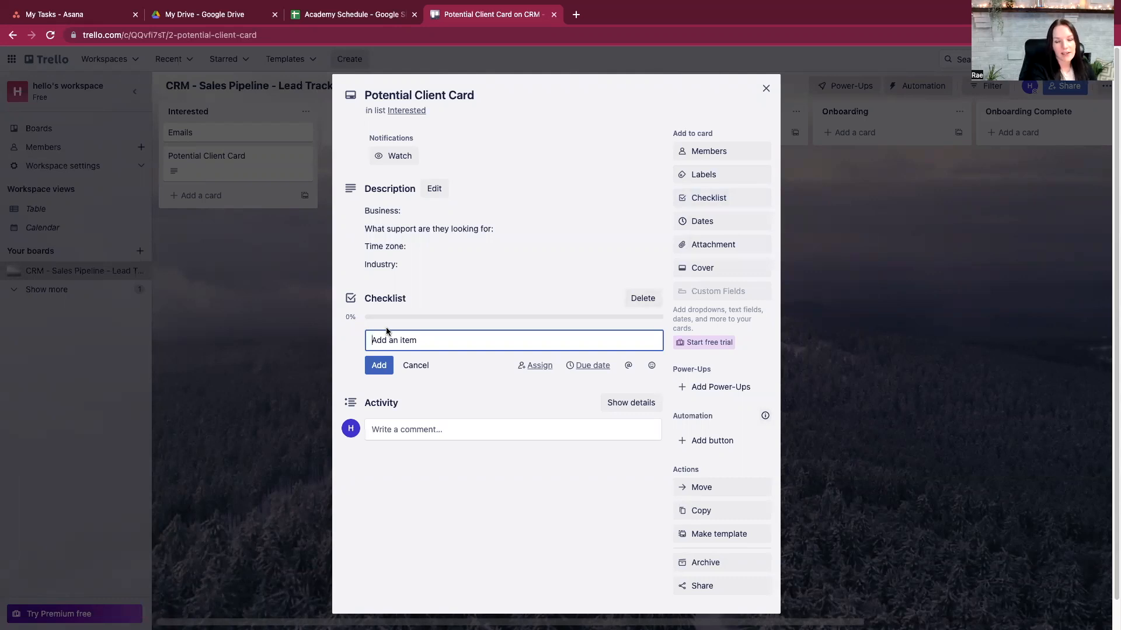
type("Add to email")
type(" list")
type("Follow u")
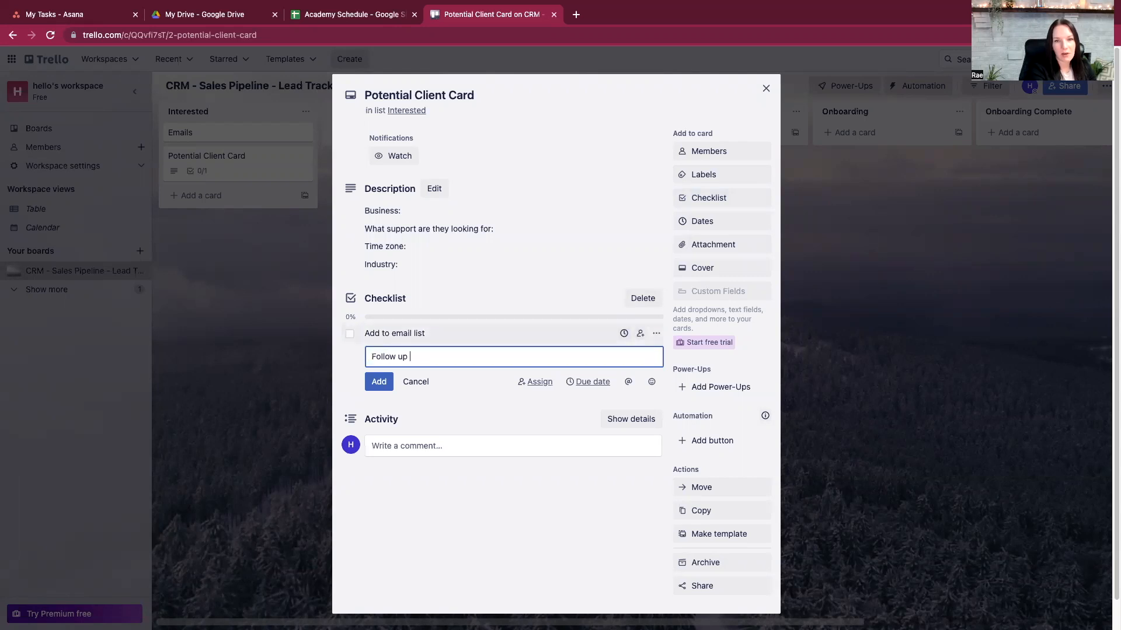
type("p")
key("Return")
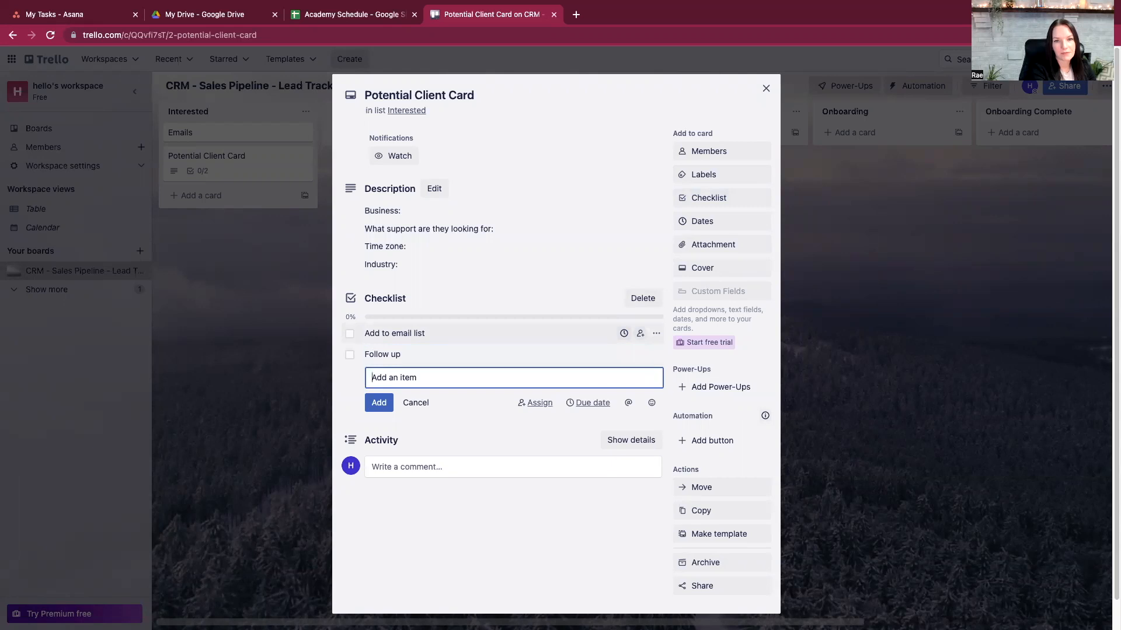
type("SEnd")
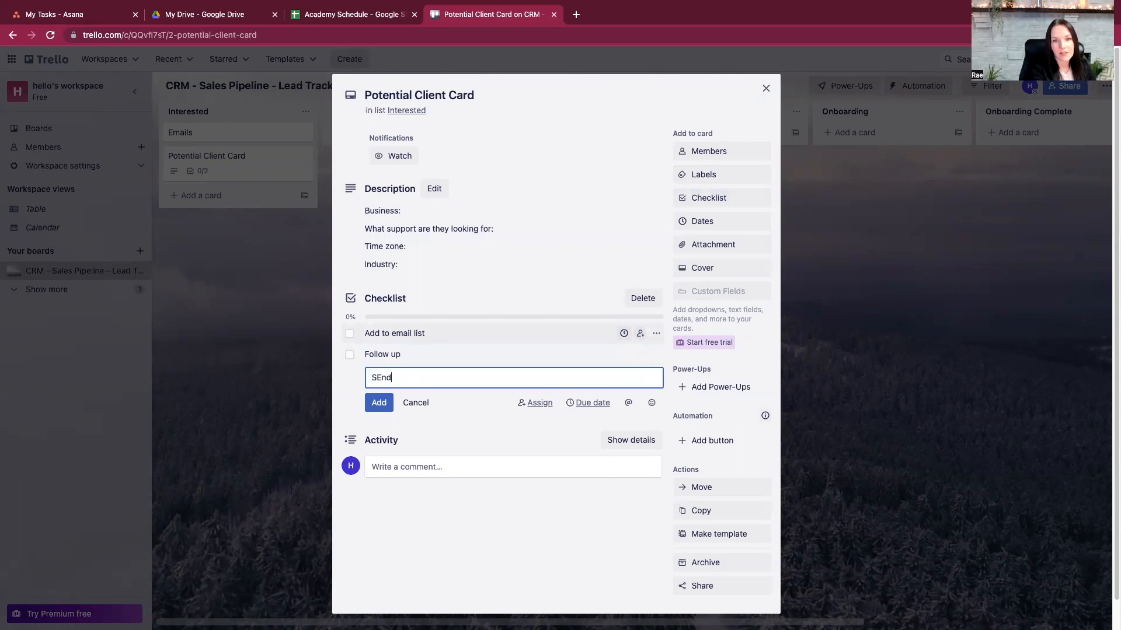
type("nd discovery call link")
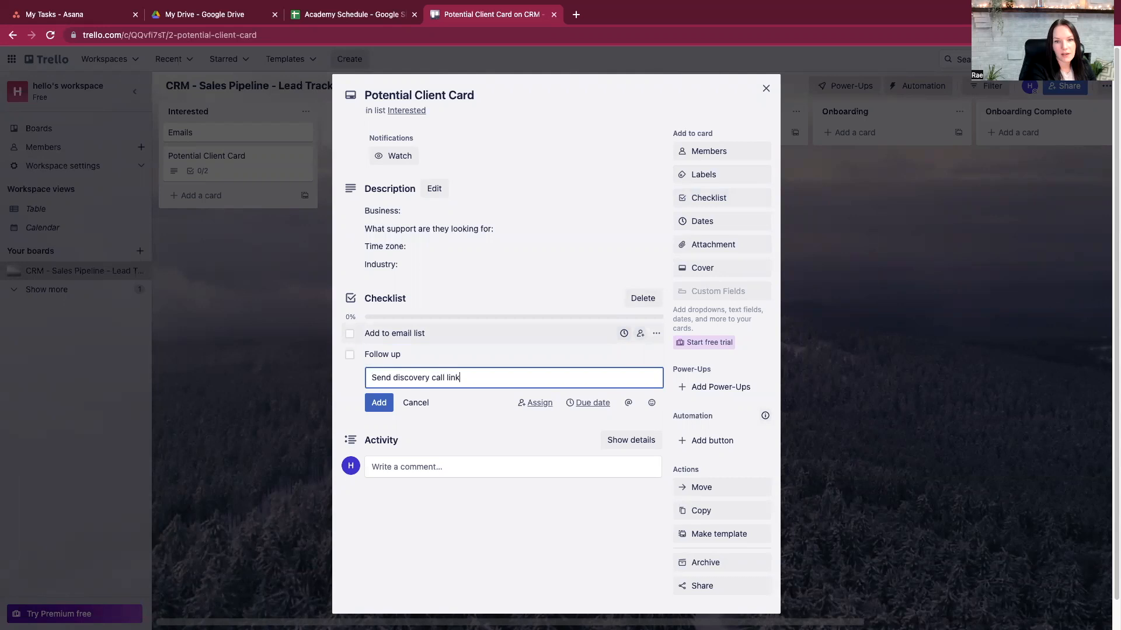
key("Return")
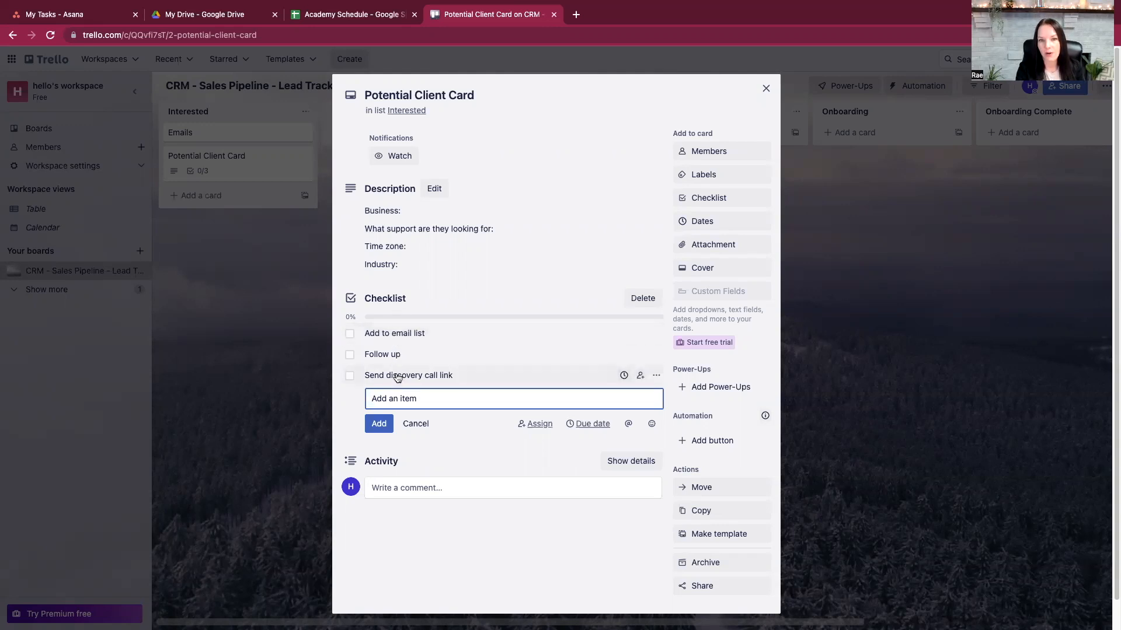
left_click(416, 425)
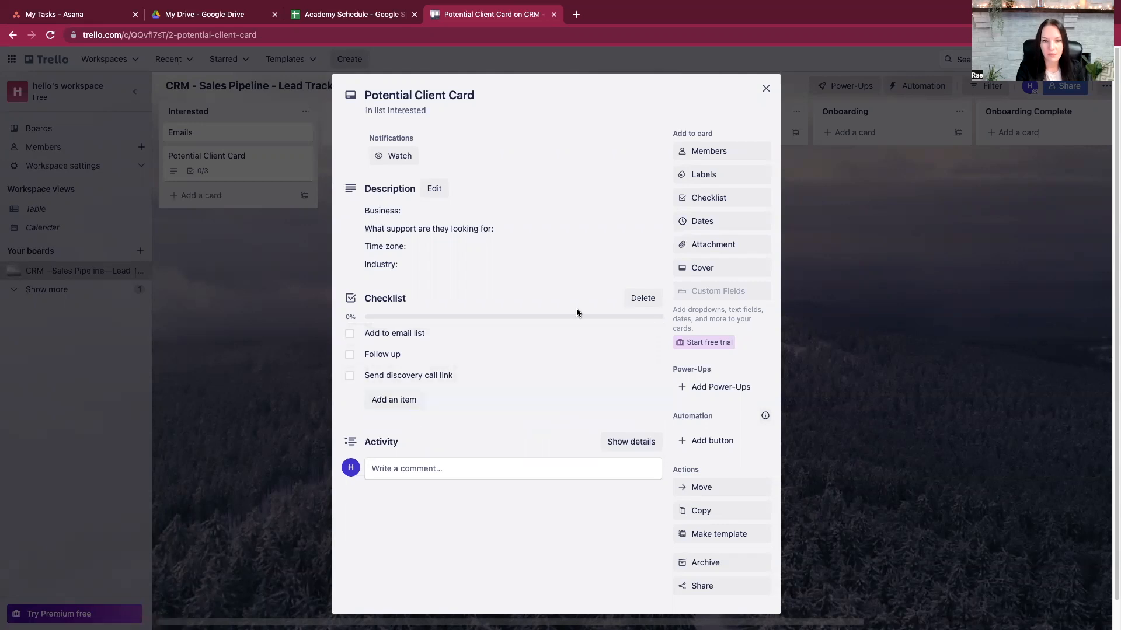
left_click(766, 89)
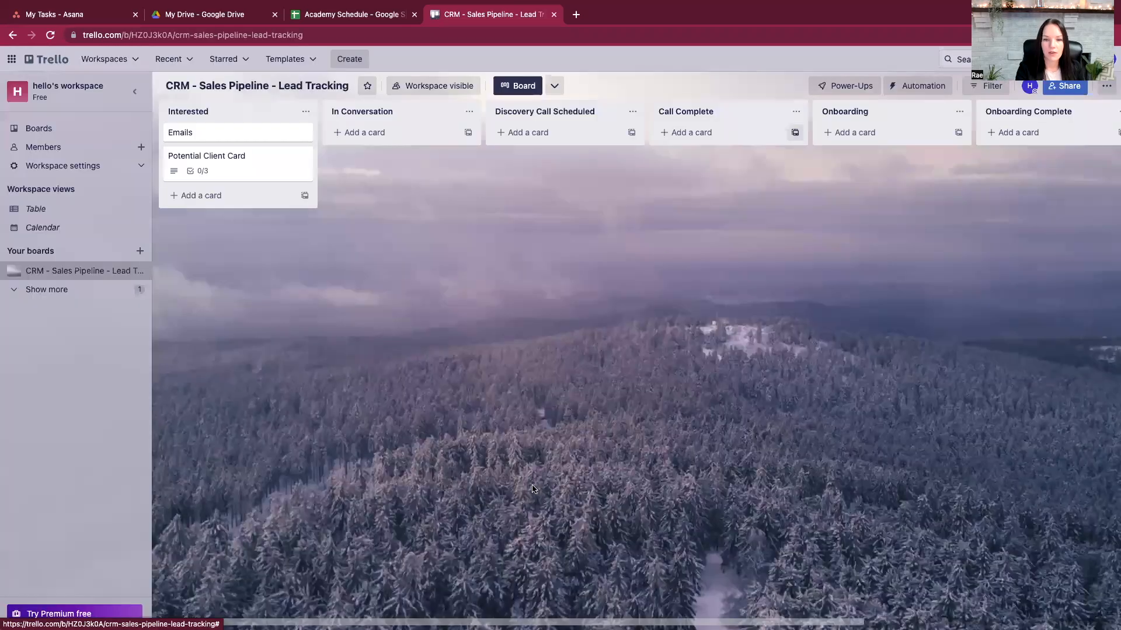
- Create a Follow Up list and drag it just before the Lost list
scroll(1007, 115, "right", 6)
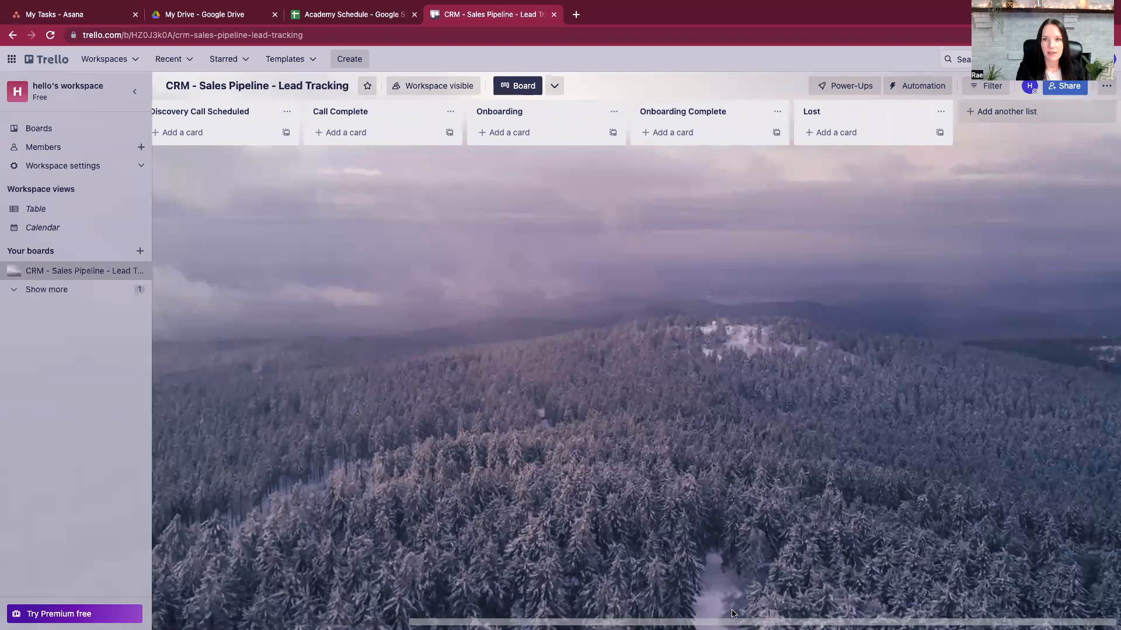
left_click(1006, 112)
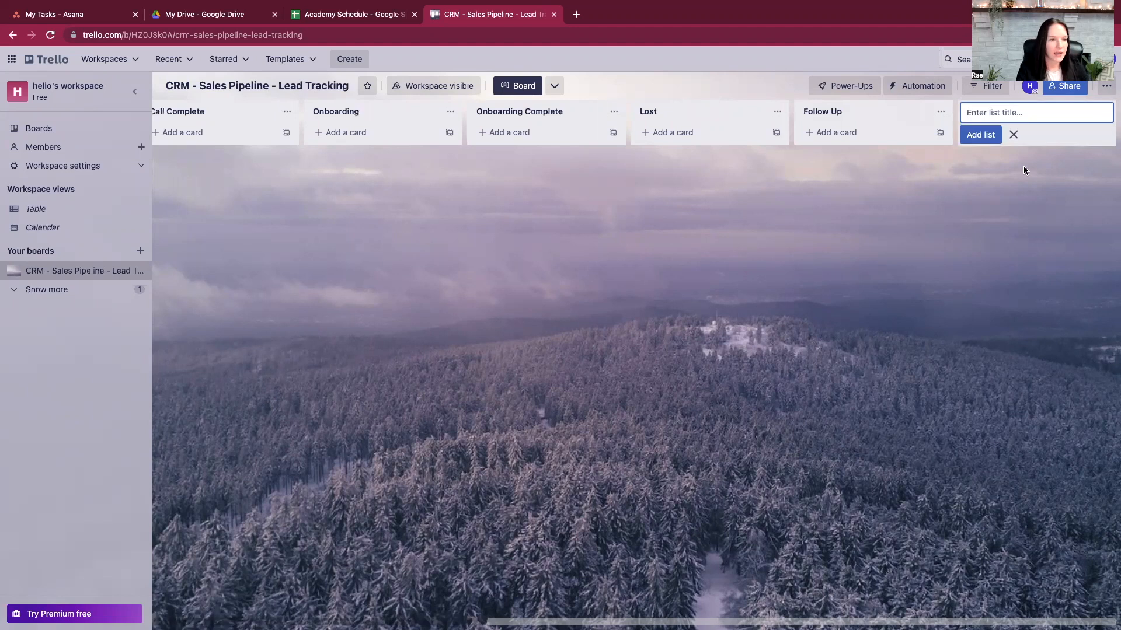
left_click_drag(906, 115, 709, 111)
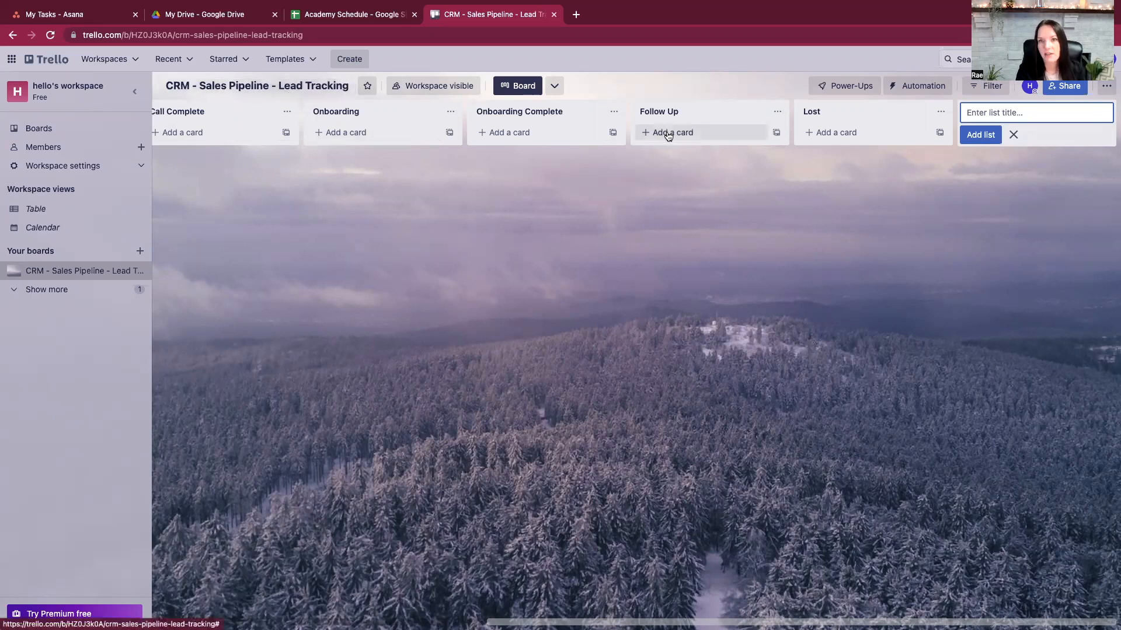
left_click_drag(492, 621, 162, 598)
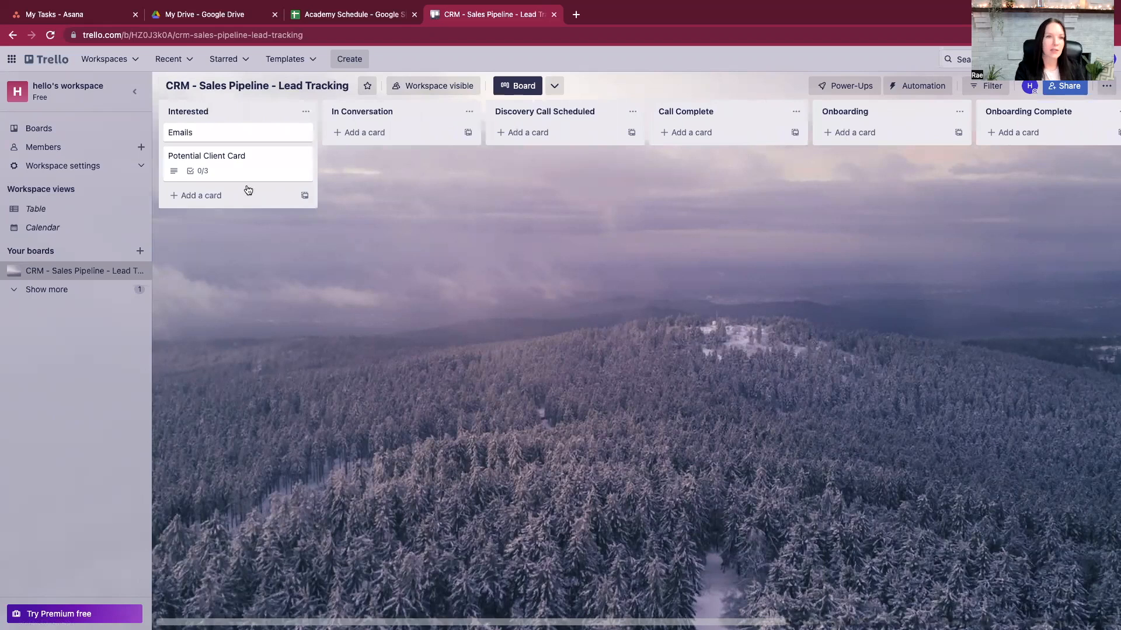
- Reopen the Potential Client Card and add Social Links and Website prompts to its description
left_click(238, 163)
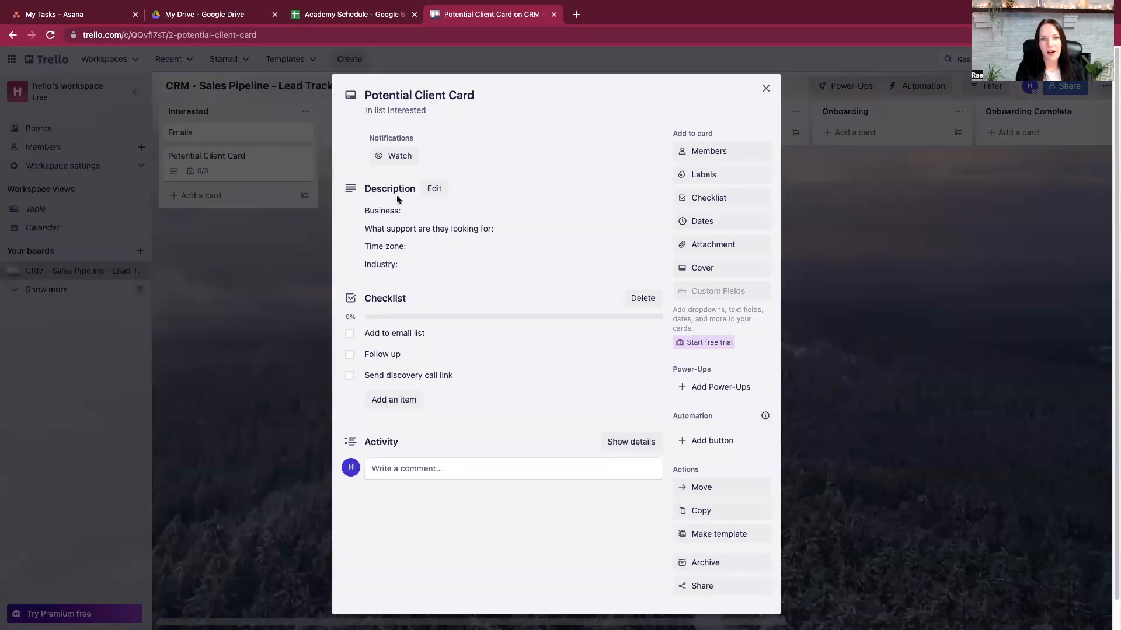
left_click(419, 269)
key("Return")
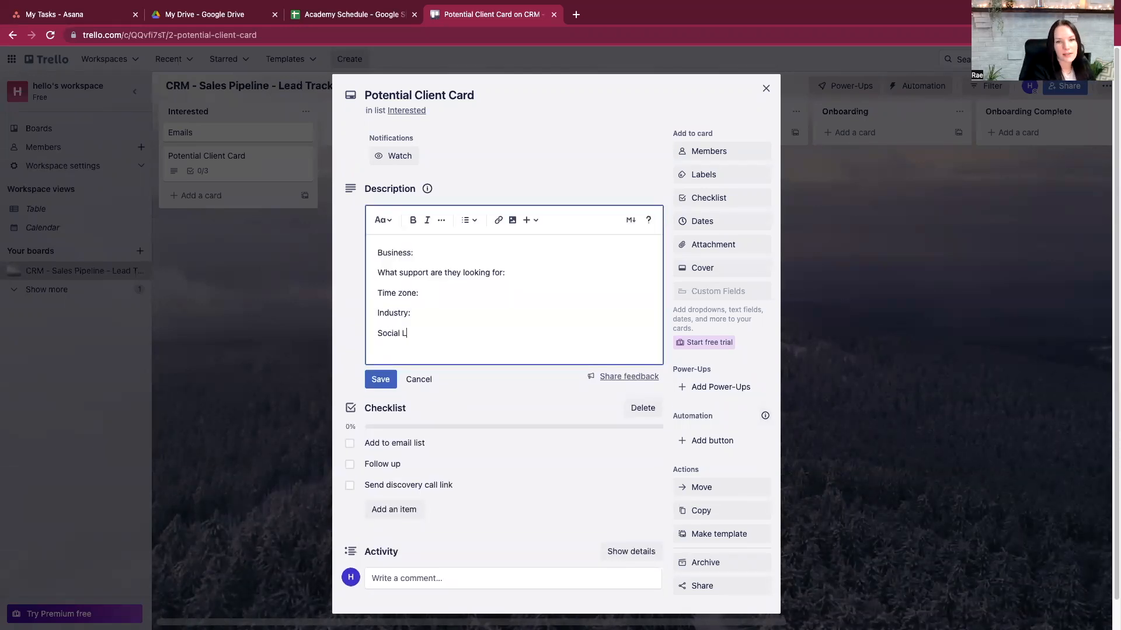
type("Social Links")
key("Return")
type("WE")
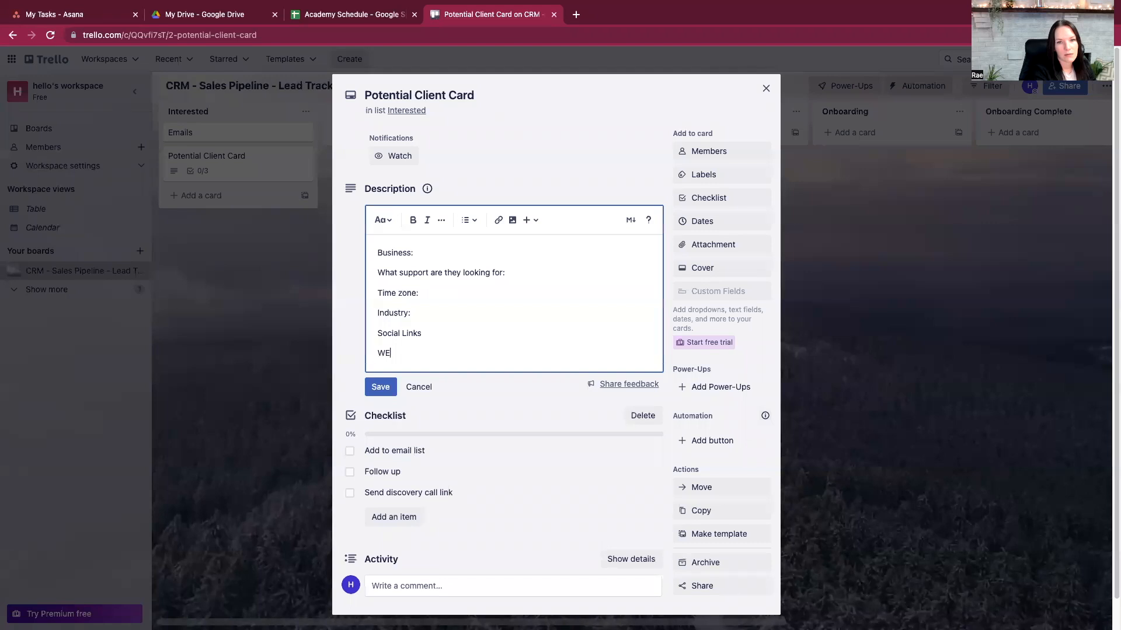
type("bsite")
key("Return")
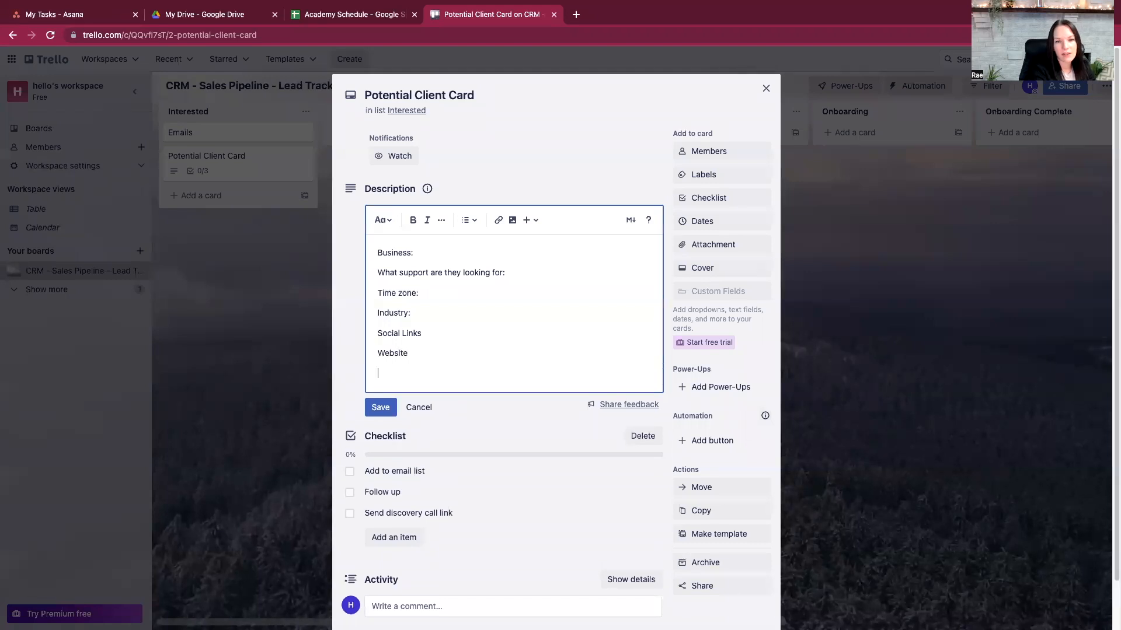
left_click(380, 407)
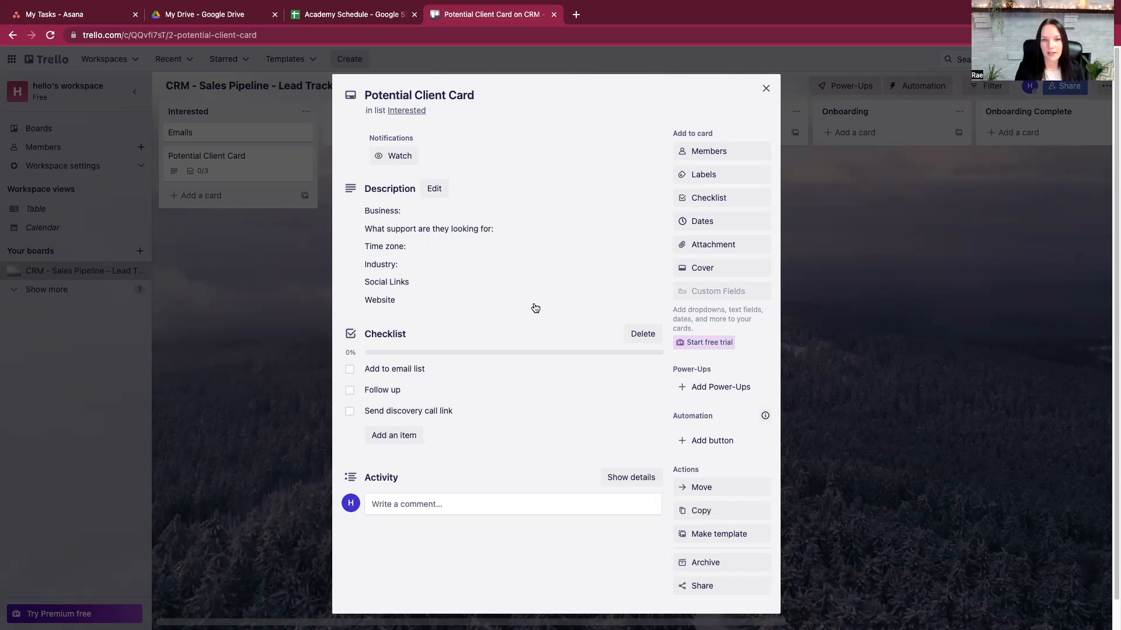
- Add 'Send question...' as a fourth checklist item and save the description
left_click(404, 437)
type("Send question...")
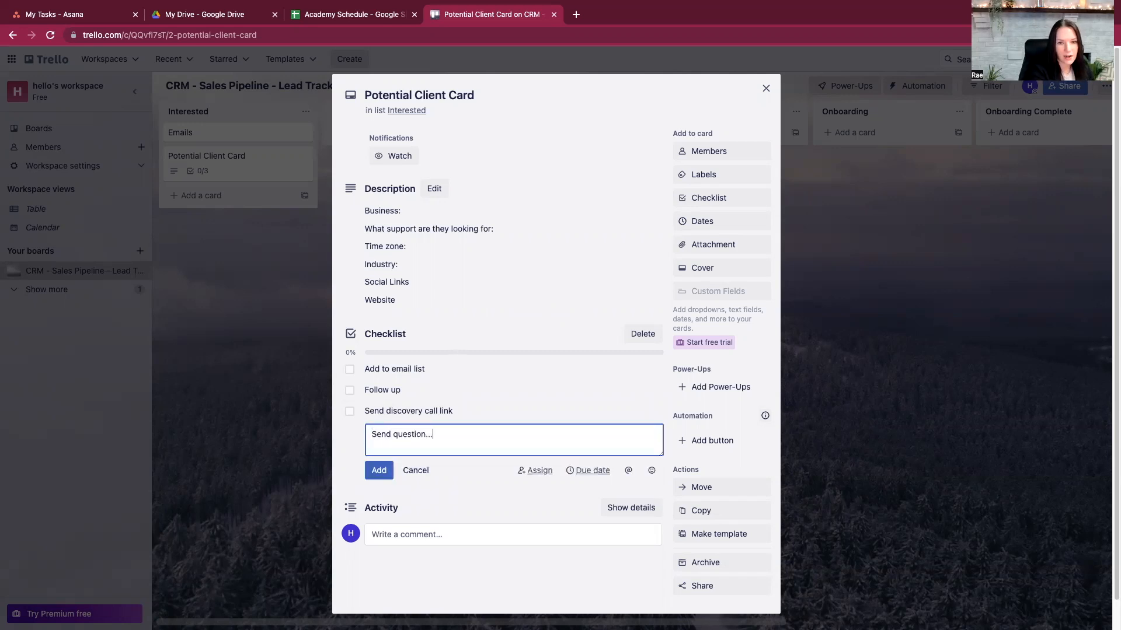
key("Return")
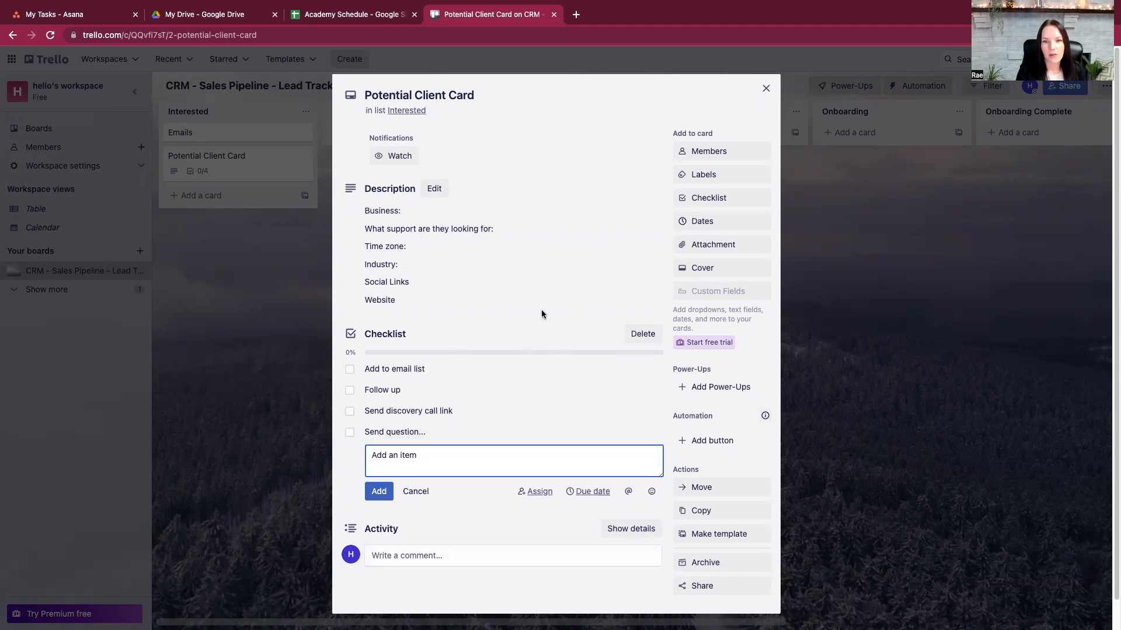
left_click(564, 286)
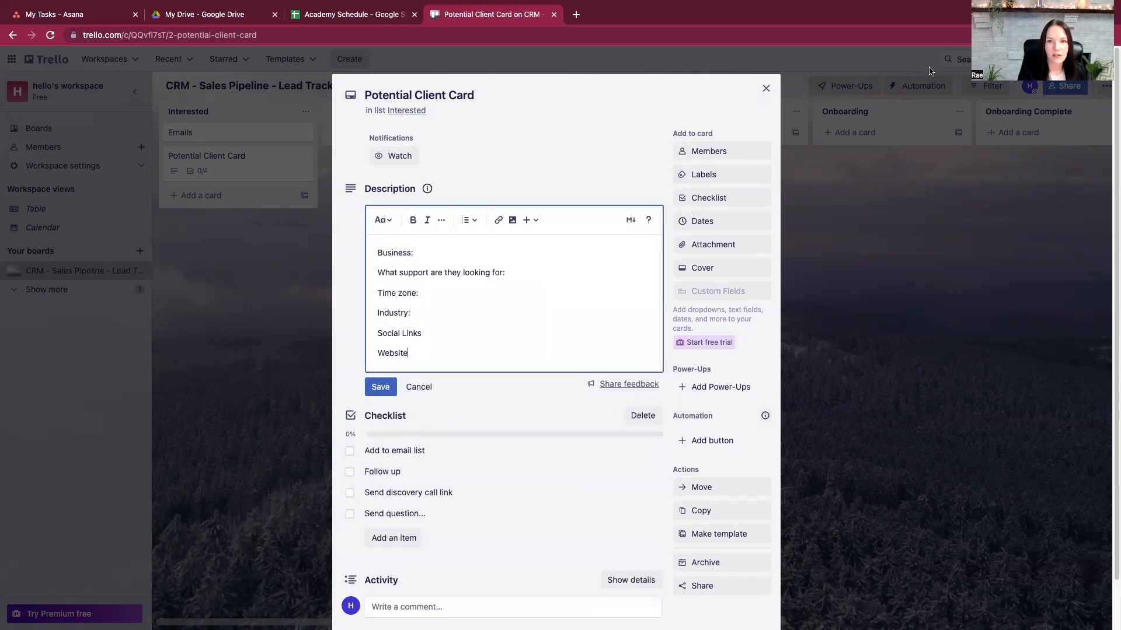
scroll(695, 315, "down", 2)
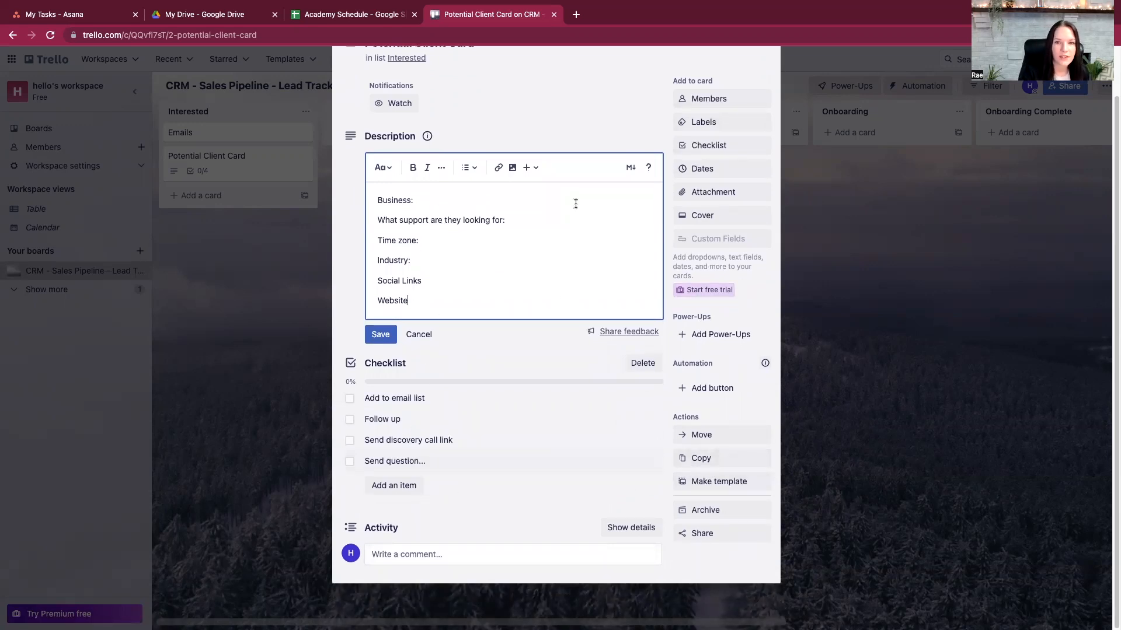
left_click(579, 110)
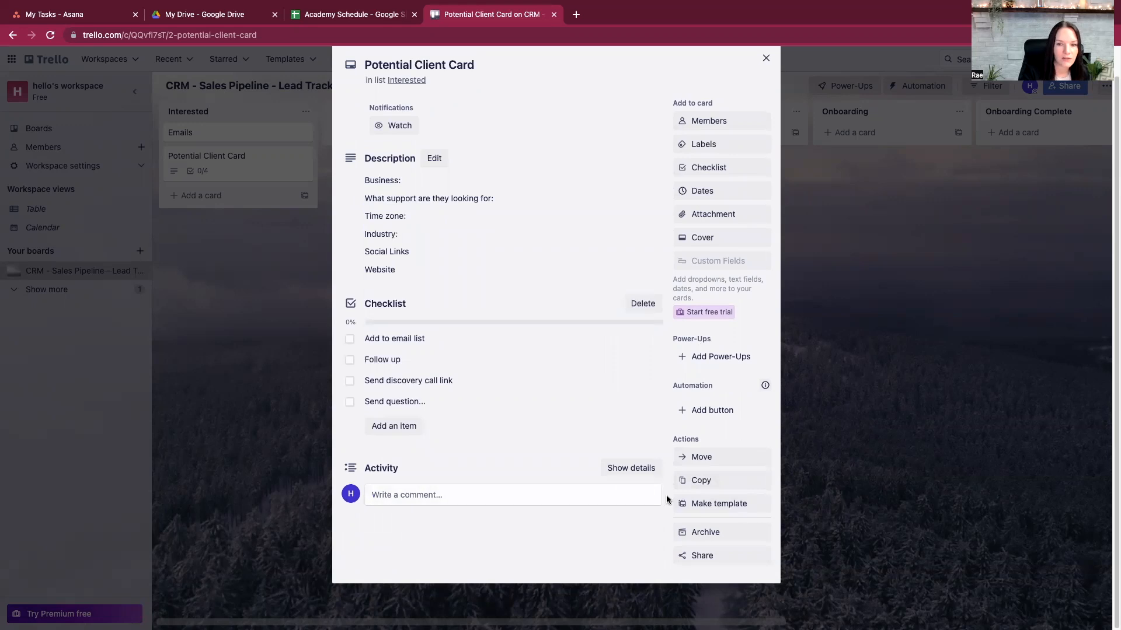
- Make the Potential Client Card a template and archive the Emails card
left_click(729, 510)
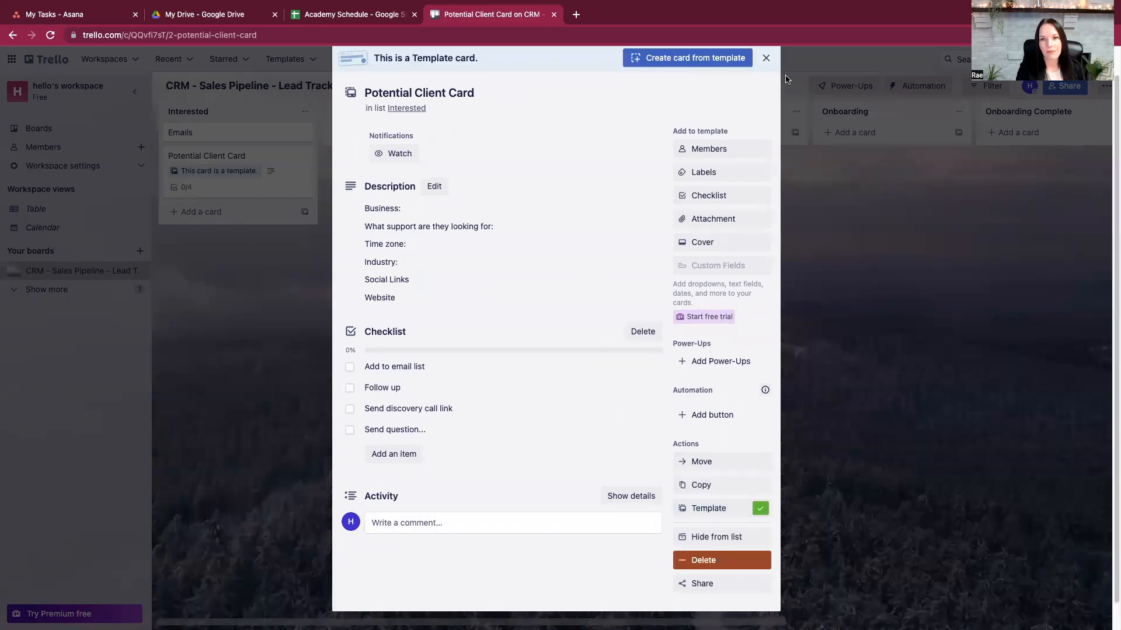
left_click(766, 57)
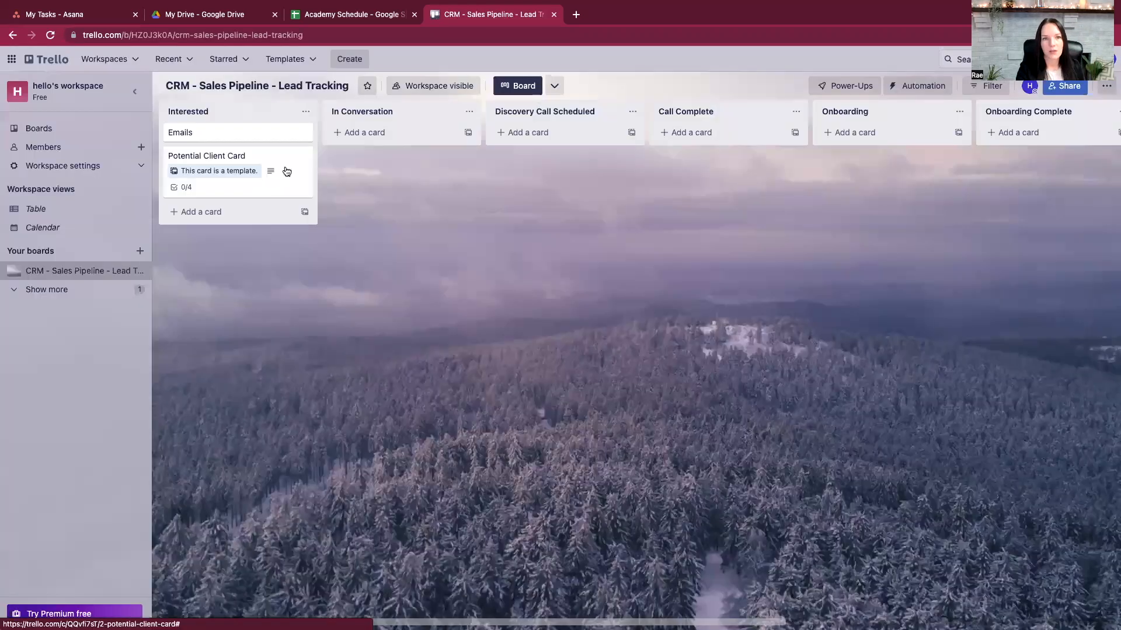
left_click(278, 139)
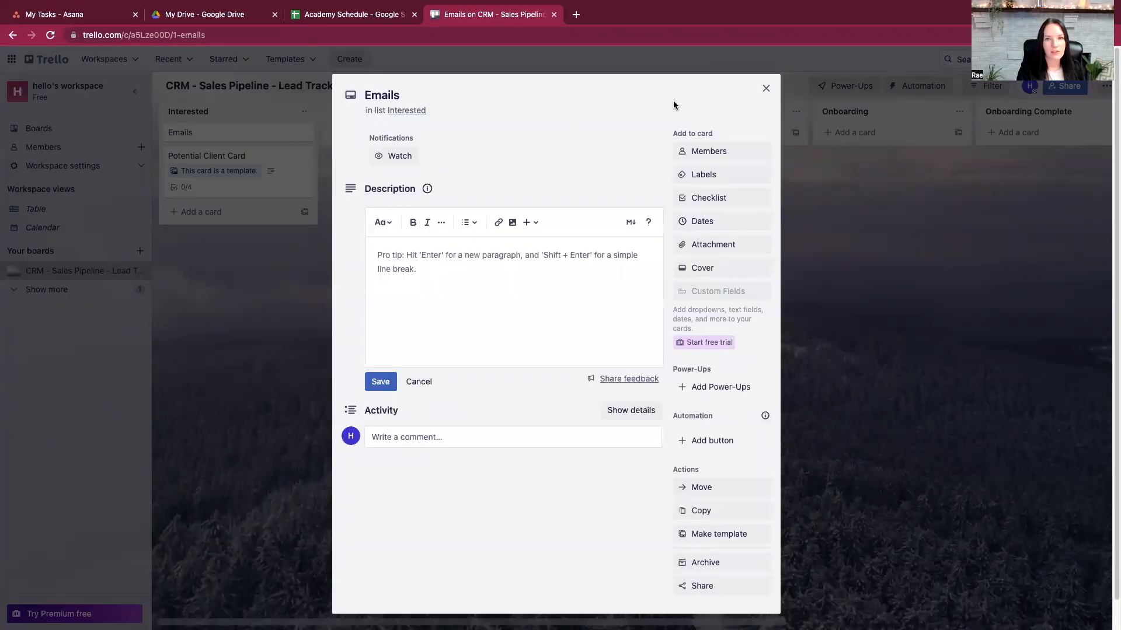
left_click(766, 88)
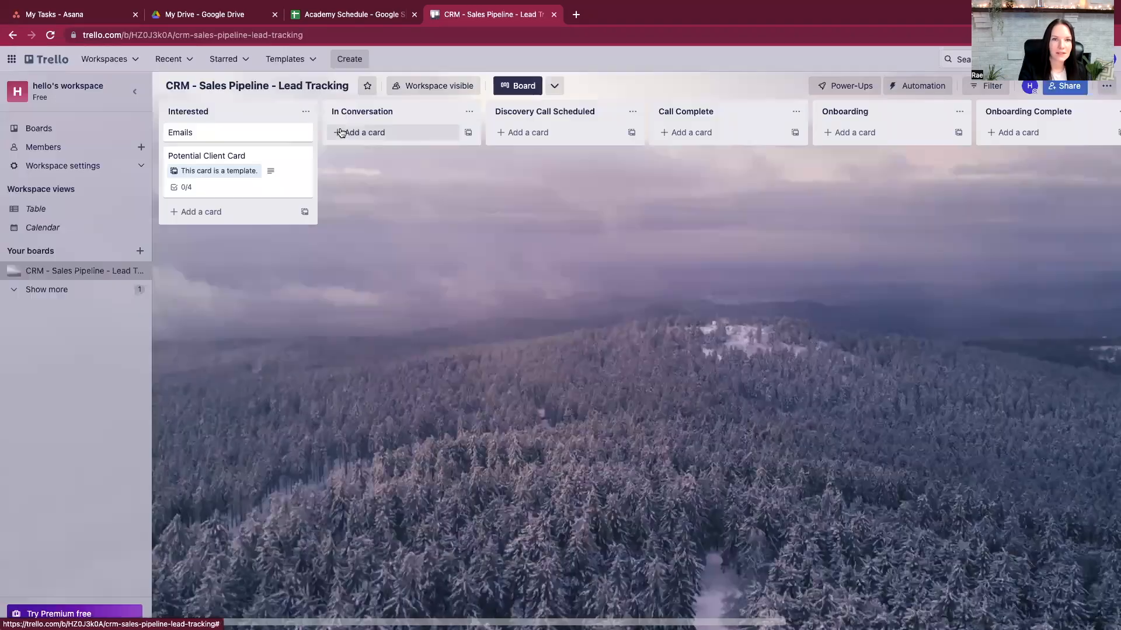
left_click(303, 132)
left_click(344, 280)
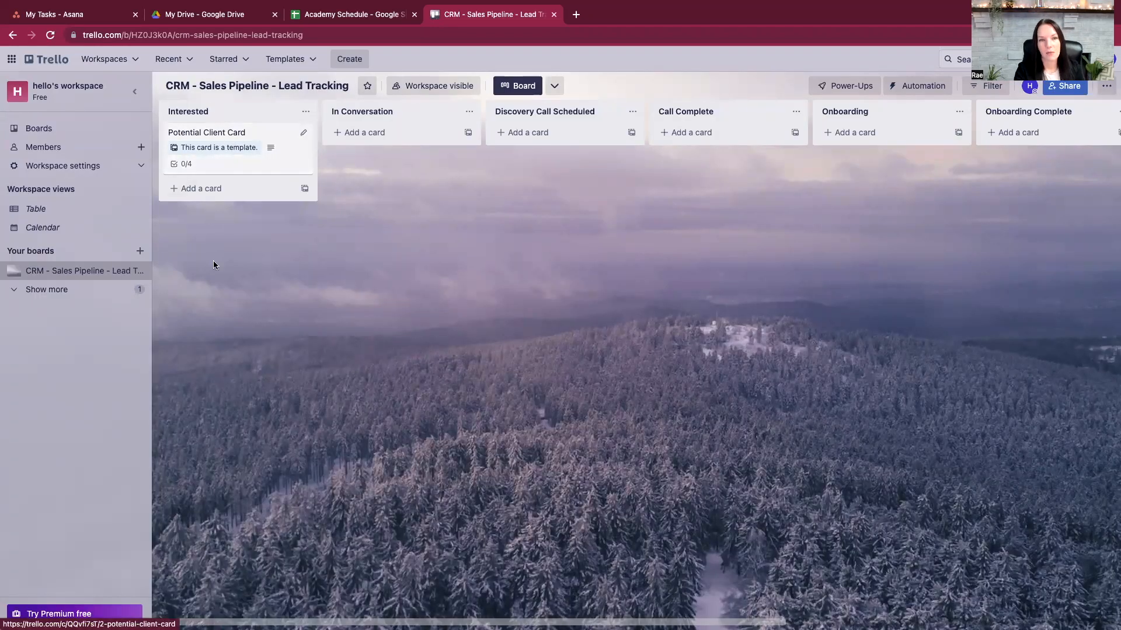
- Create a lead card from the Potential Client Card template, titled with the client's name
left_click(220, 135)
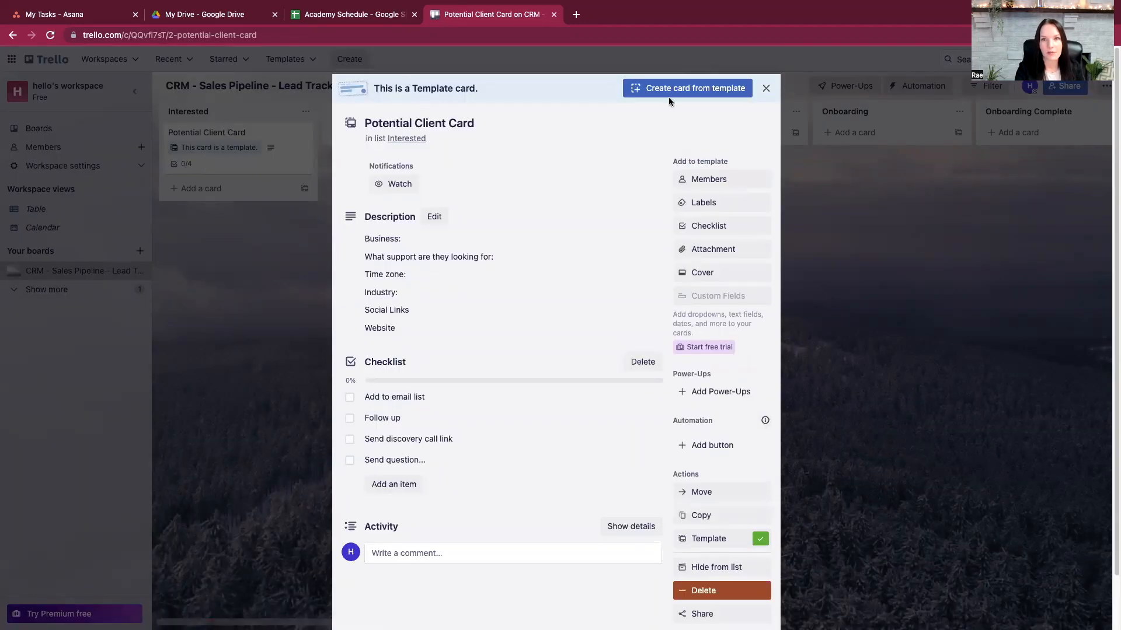
left_click(632, 94)
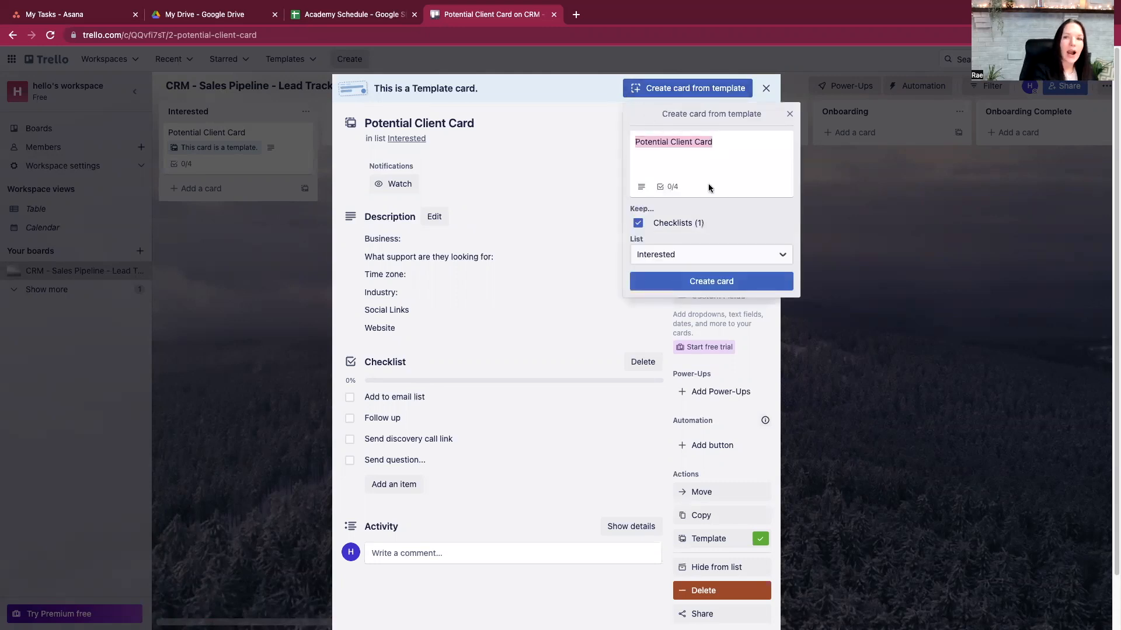
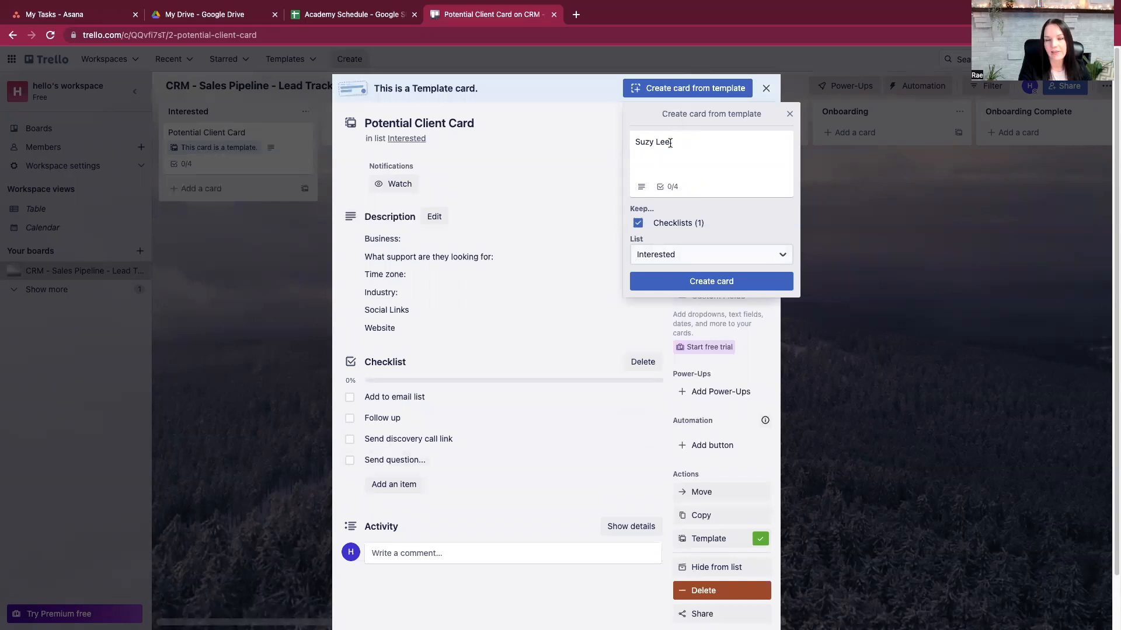
left_click(697, 282)
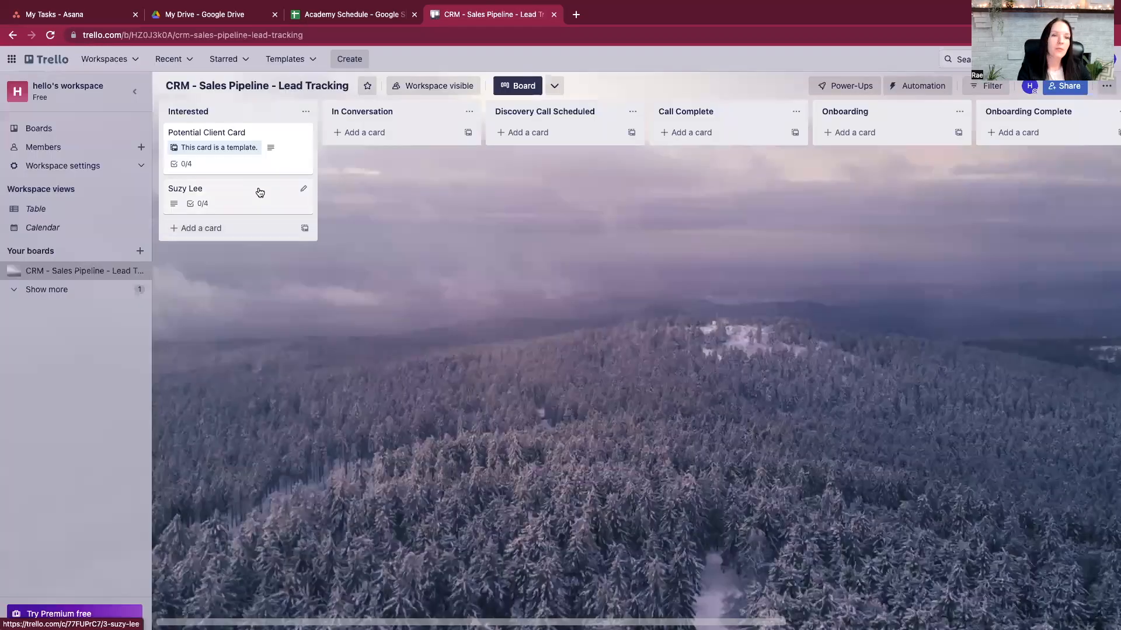
- Open the new lead's card and post the comment 'Sent message on Sunday 6/13' to its activity
left_click(258, 193)
left_click(417, 531)
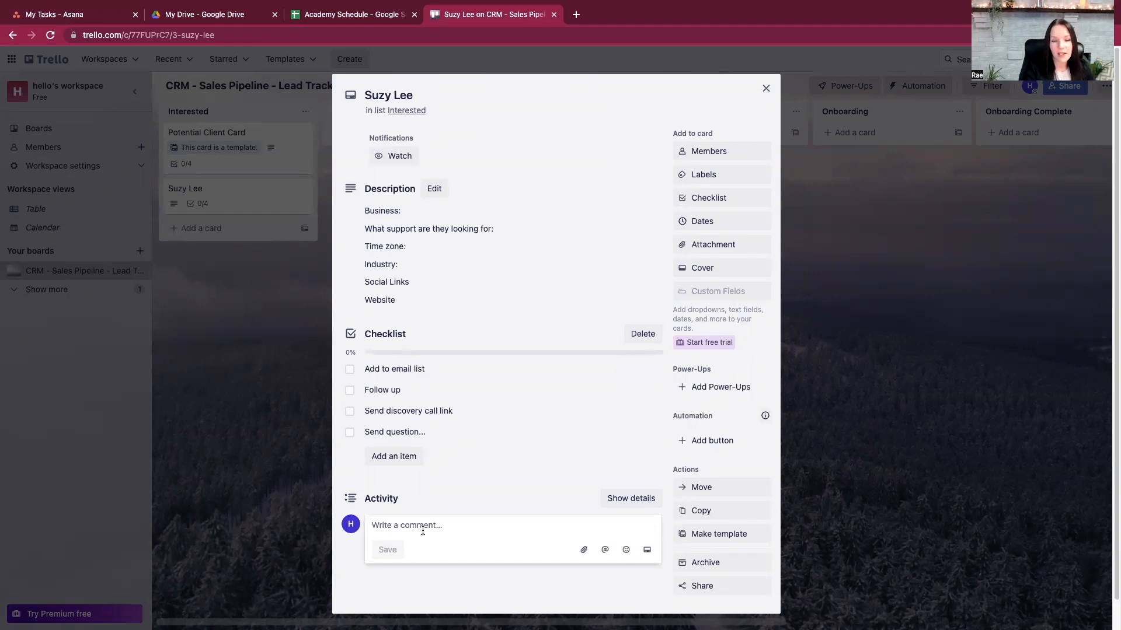
type("SE")
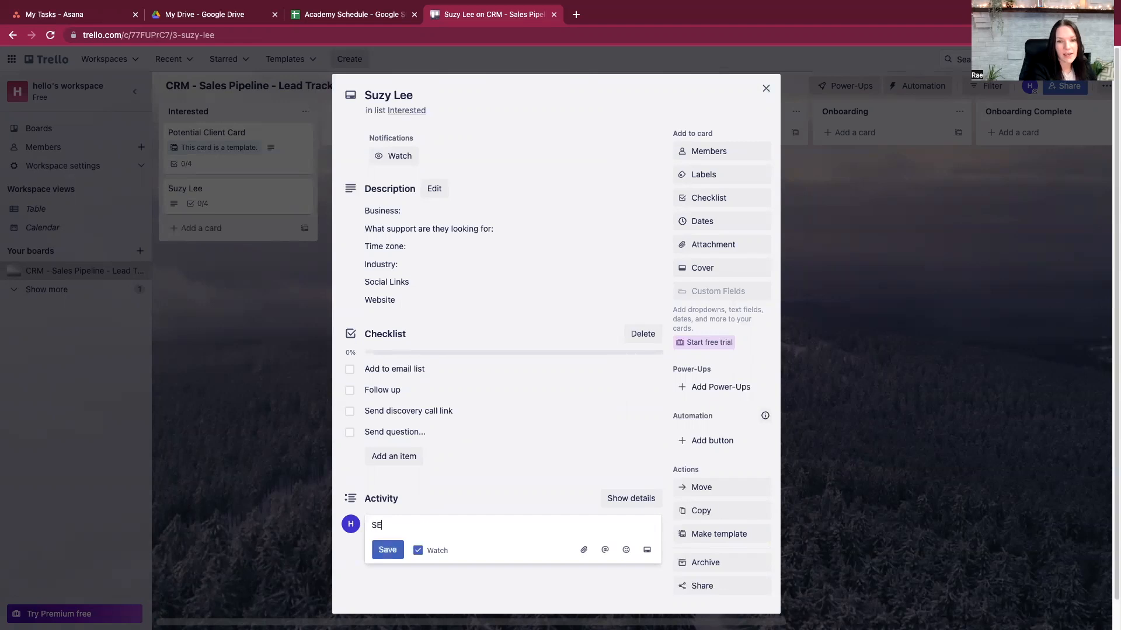
type("nt message on Sunday 6/13")
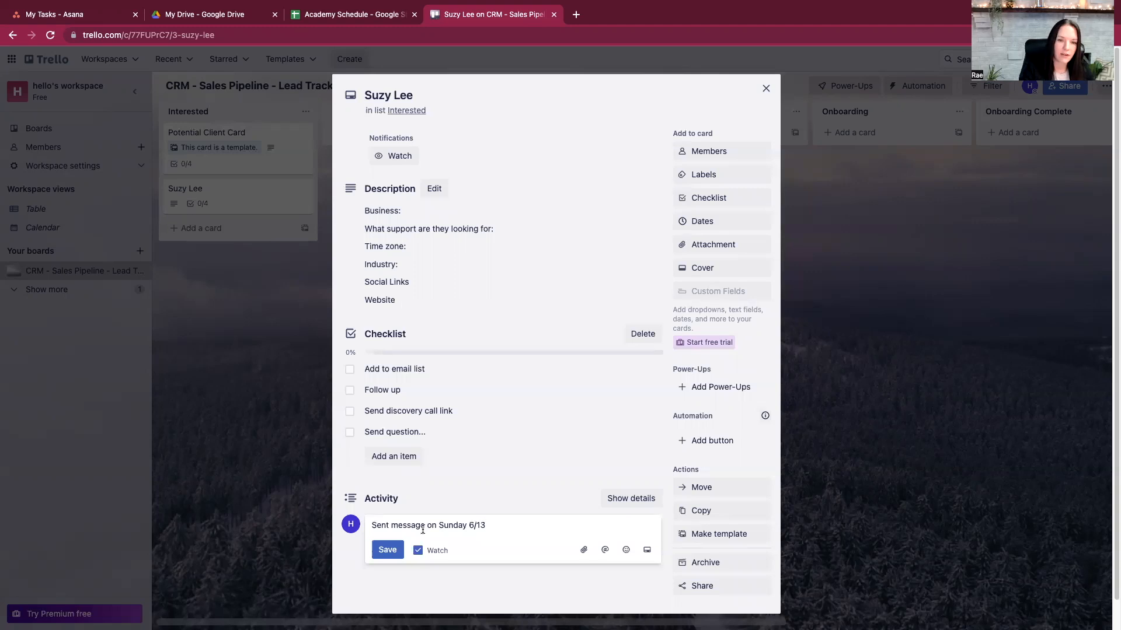
left_click(387, 550)
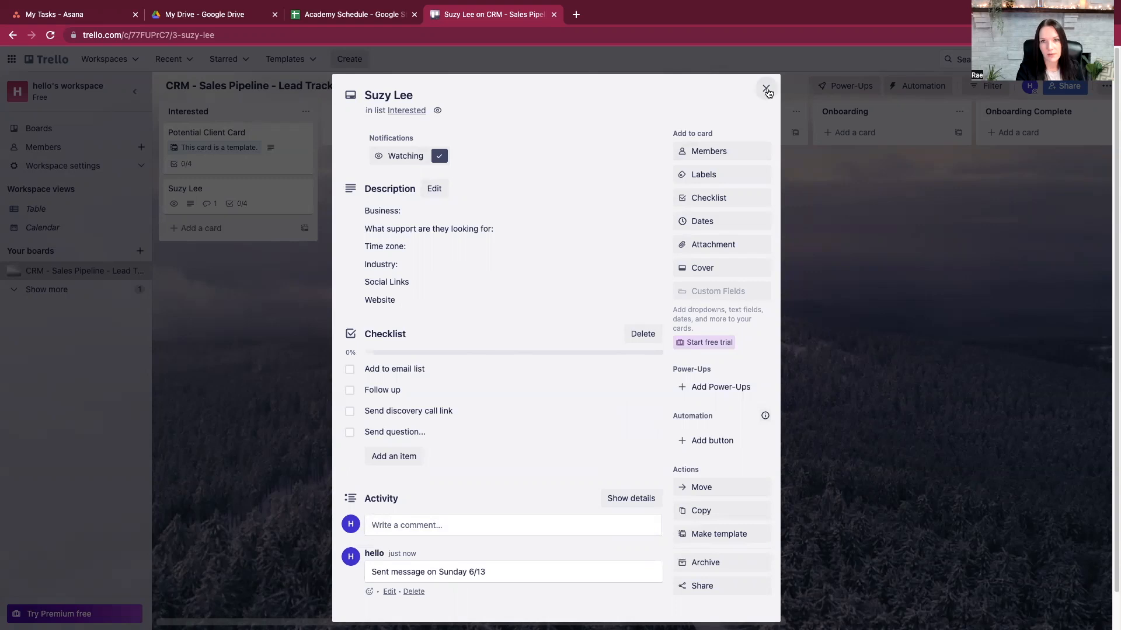
- Drag the lead card via In Conversation into Discovery Call Scheduled, then check its details
left_click(766, 89)
left_click_drag(212, 190, 390, 132)
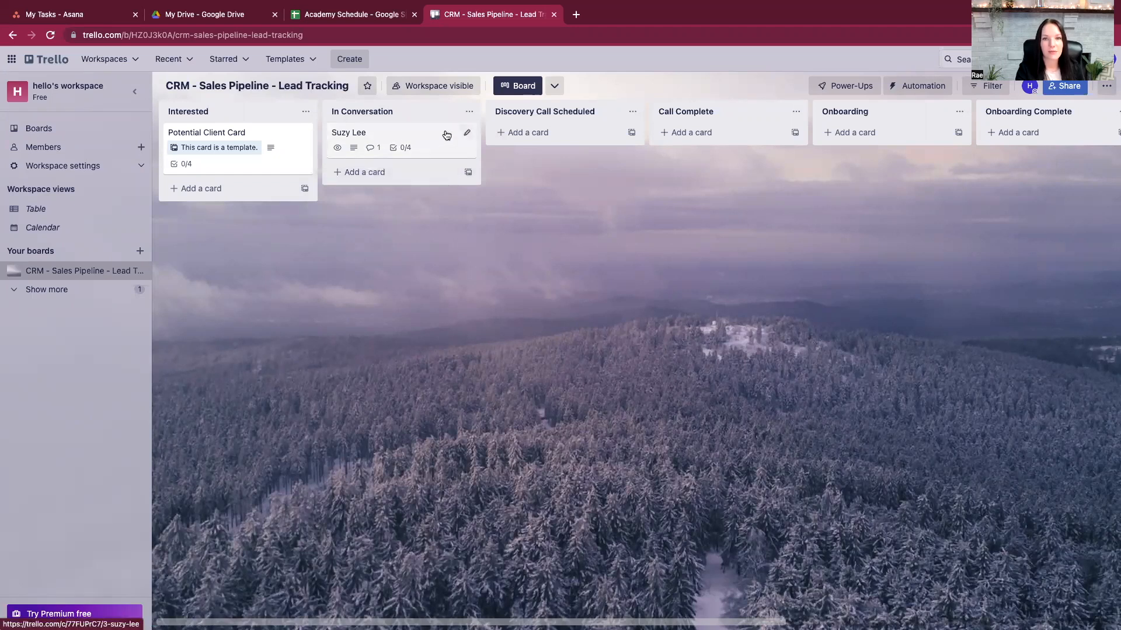
left_click_drag(402, 133, 549, 139)
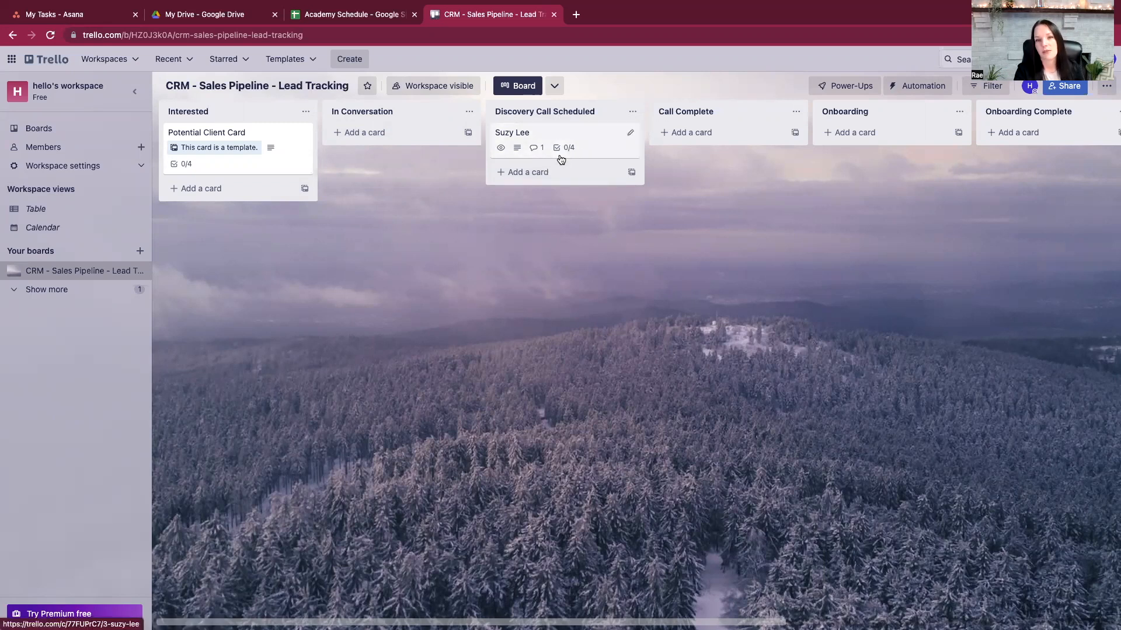
left_click(532, 138)
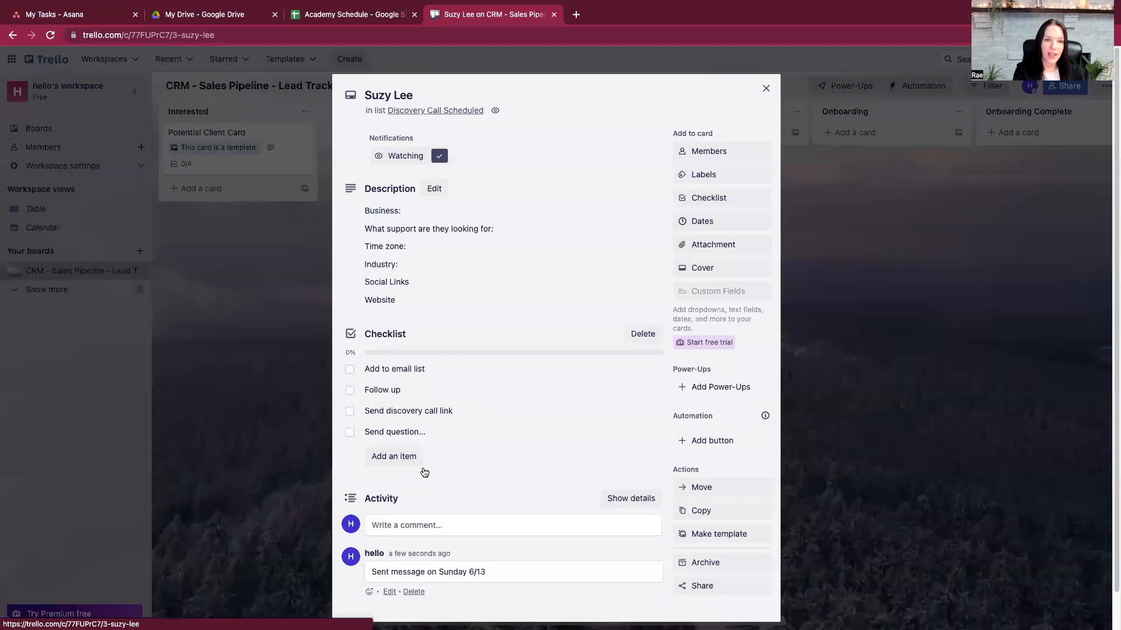
left_click(392, 457)
left_click(766, 89)
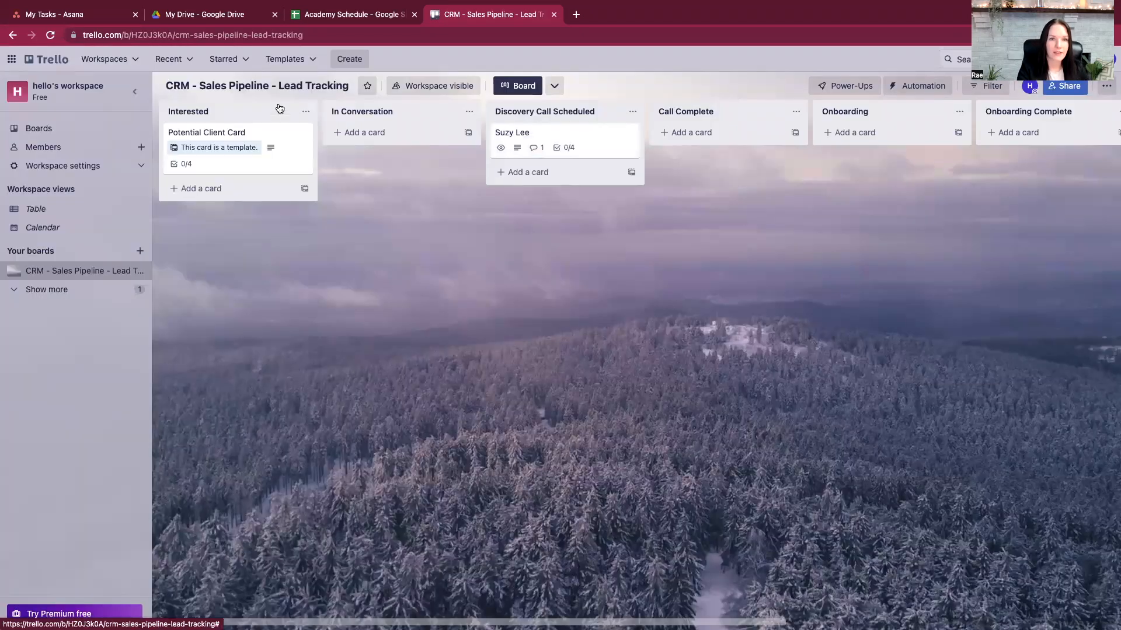
- Add 'Questionnaire Received' as the fifth checklist item on the Potential Client Card template
left_click(280, 140)
left_click(390, 487)
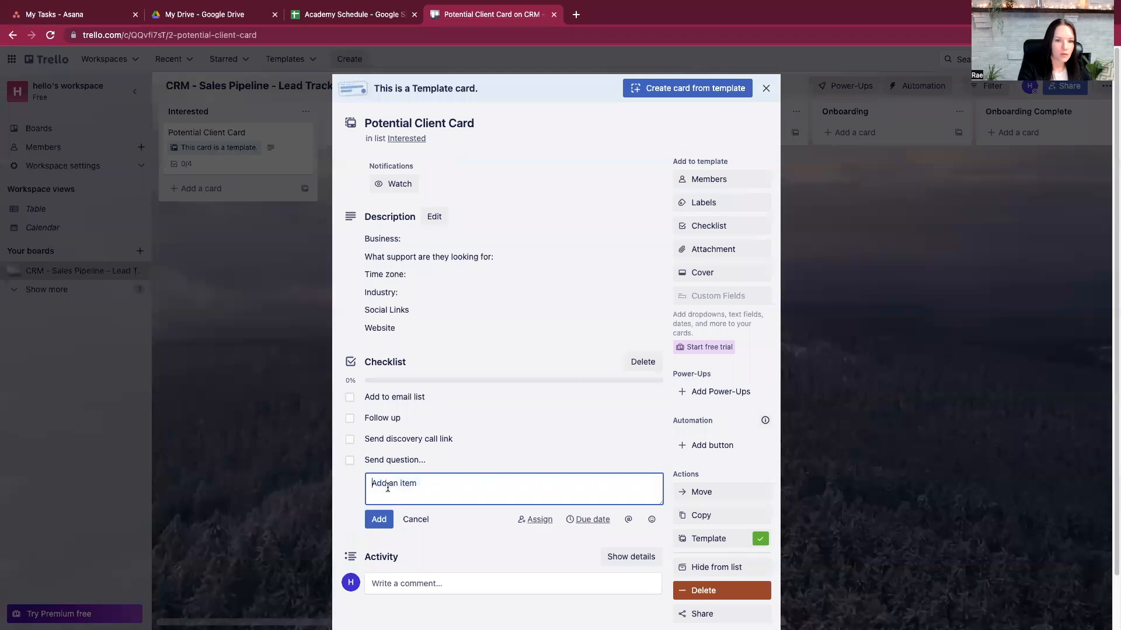
type("Questionna")
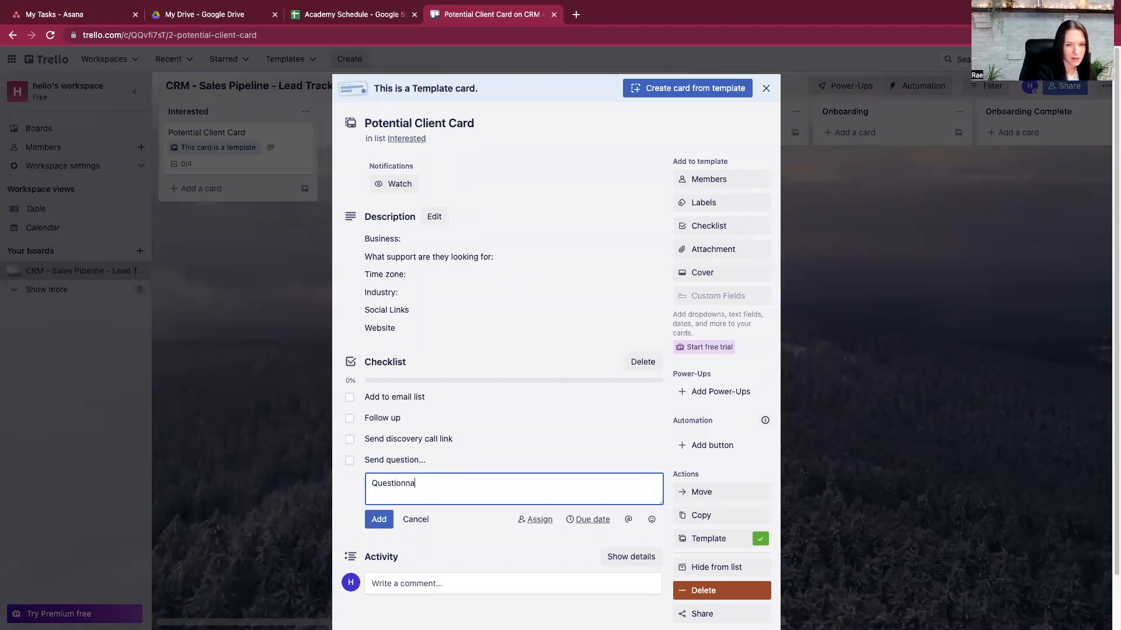
type("rre Recei")
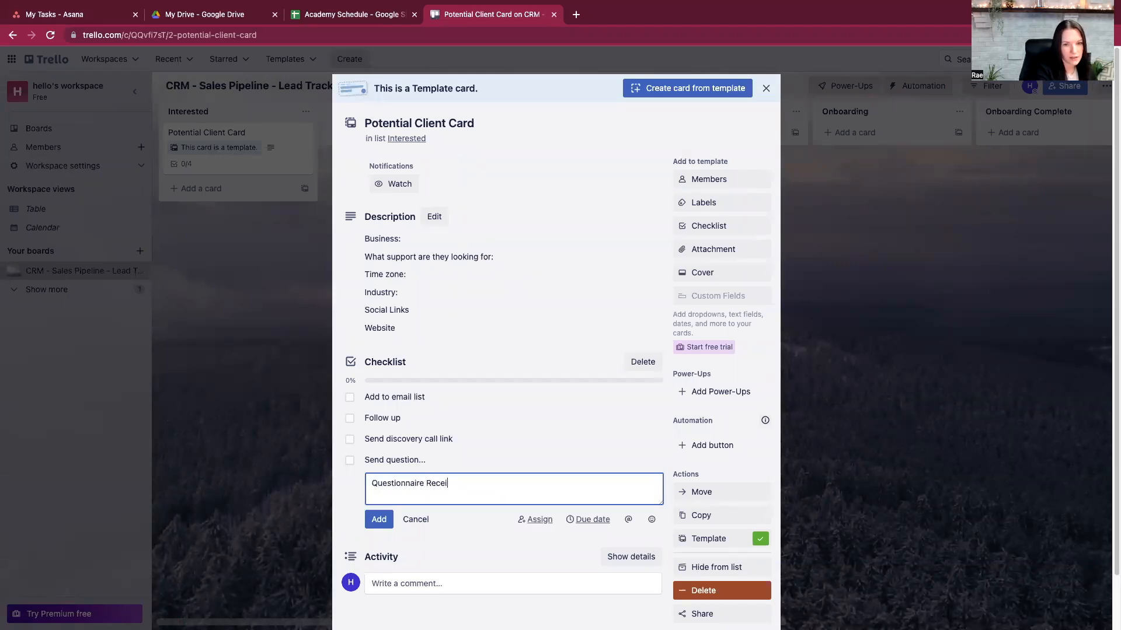
key("Return")
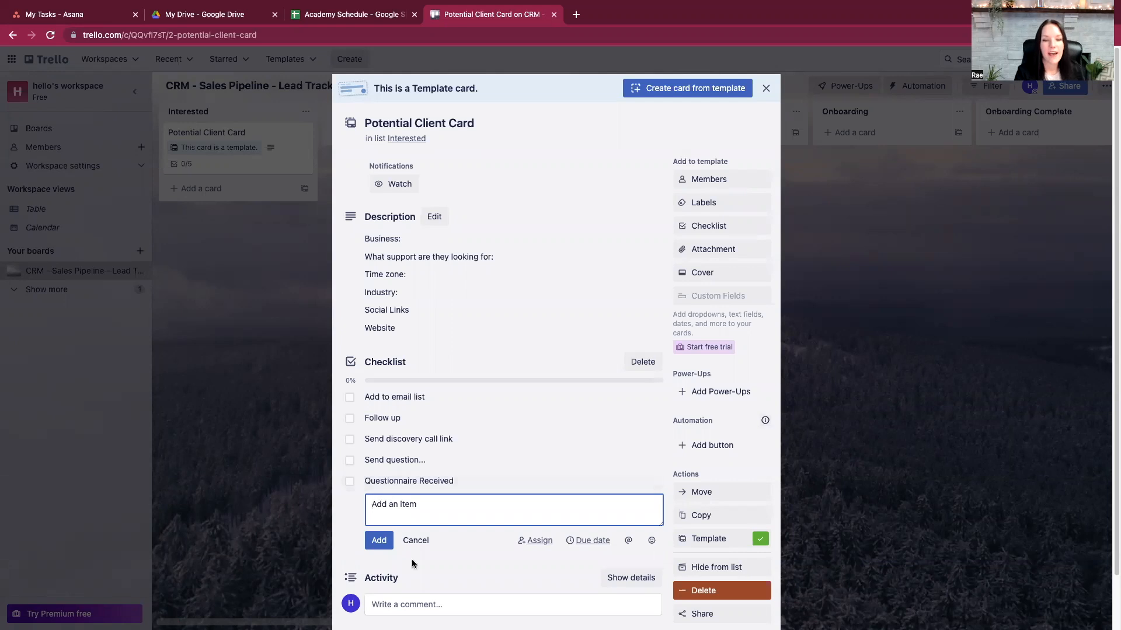
key("Escape")
left_click(765, 88)
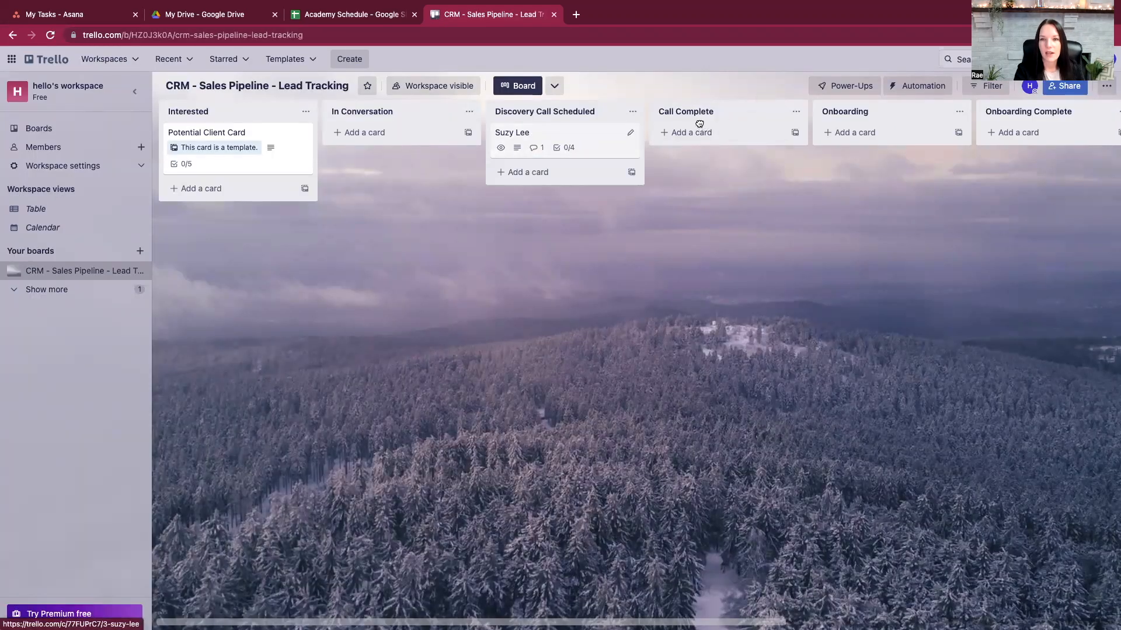
left_click_drag(720, 143, 879, 134)
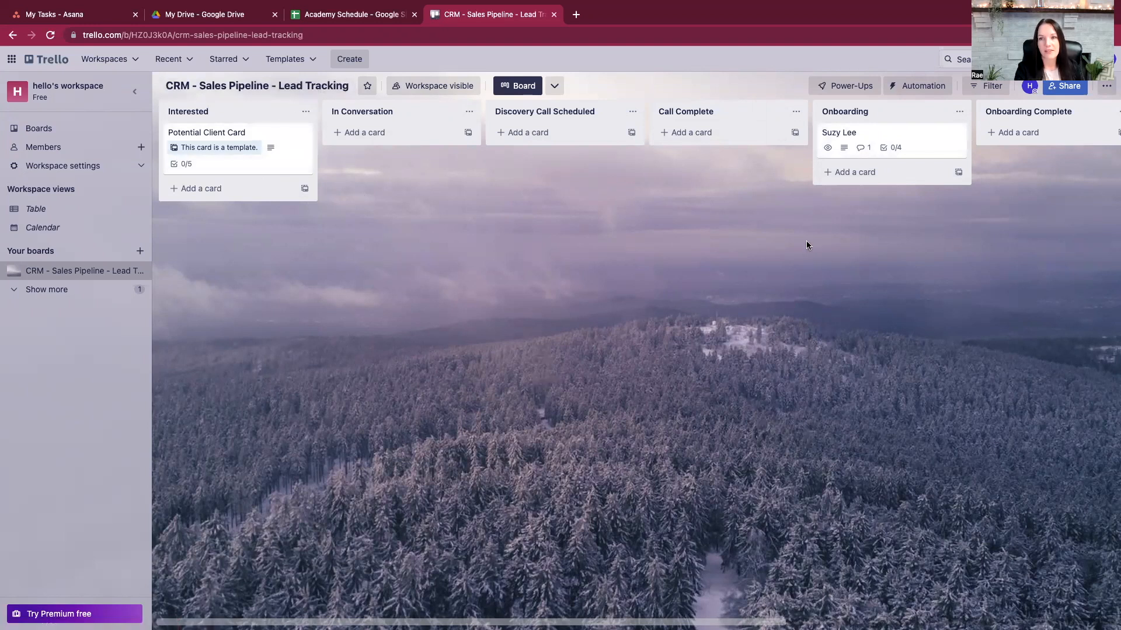
left_click(921, 137)
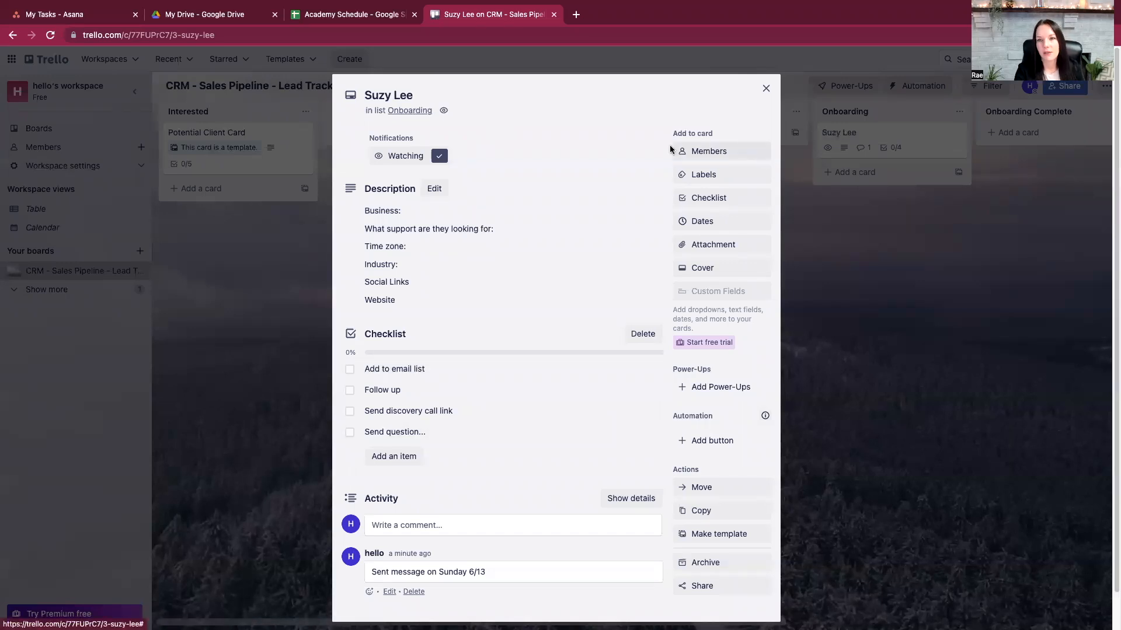
left_click(692, 153)
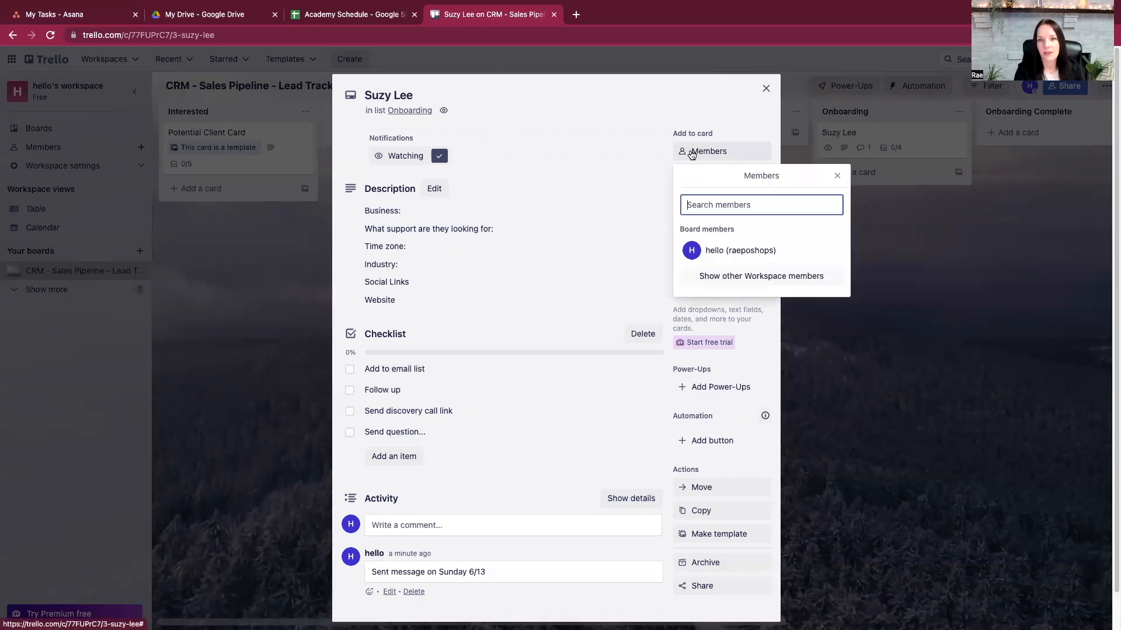
left_click(721, 253)
left_click(590, 97)
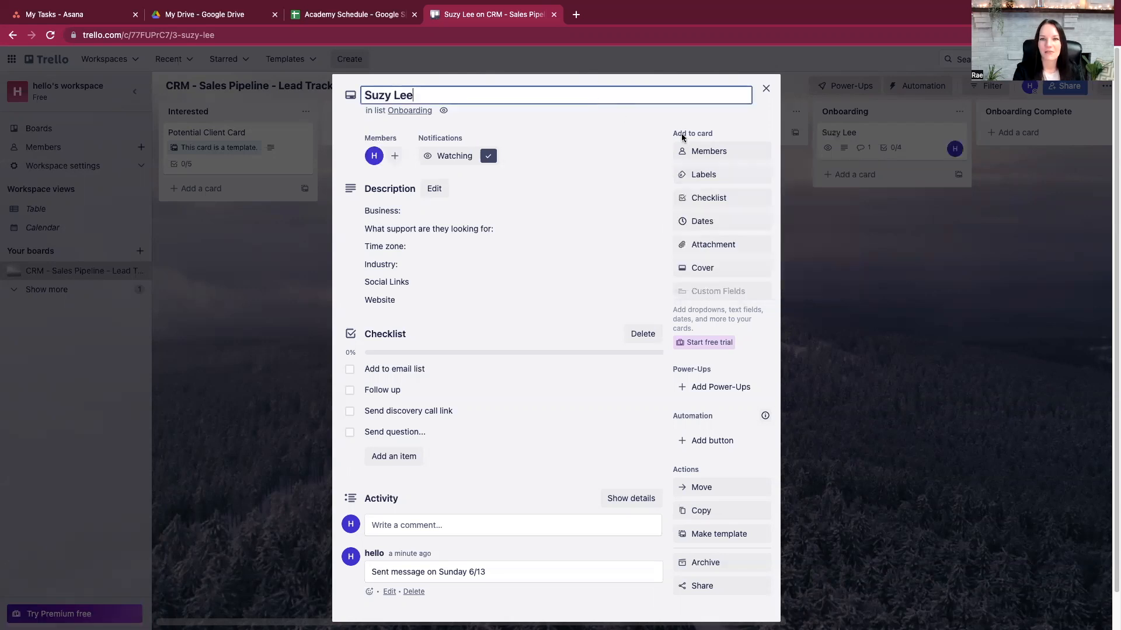
left_click(702, 223)
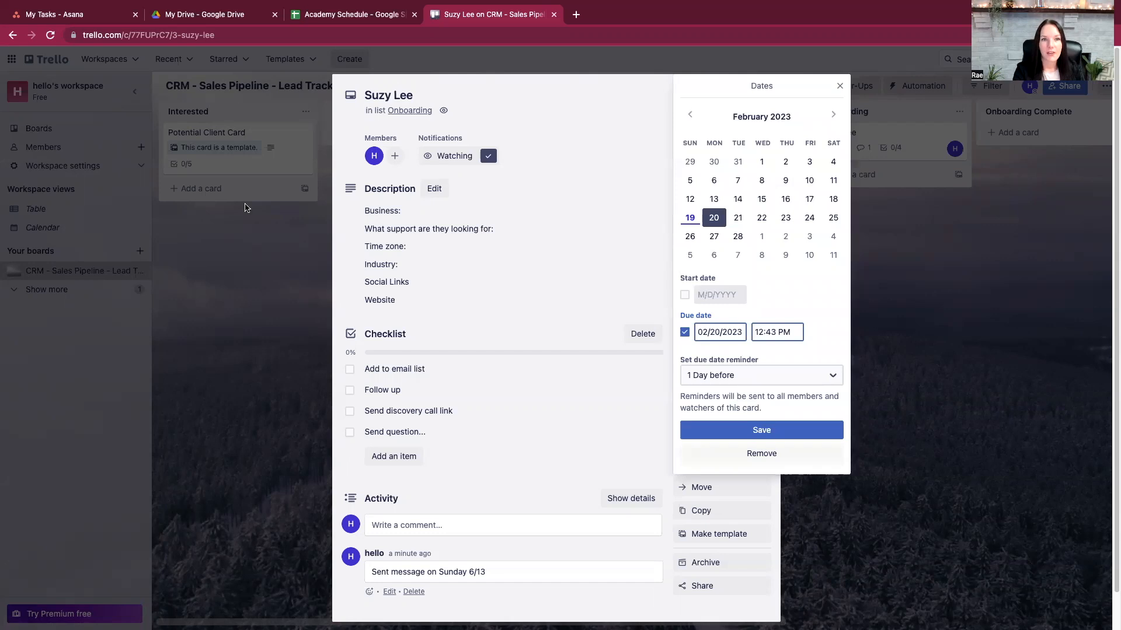
left_click(762, 218)
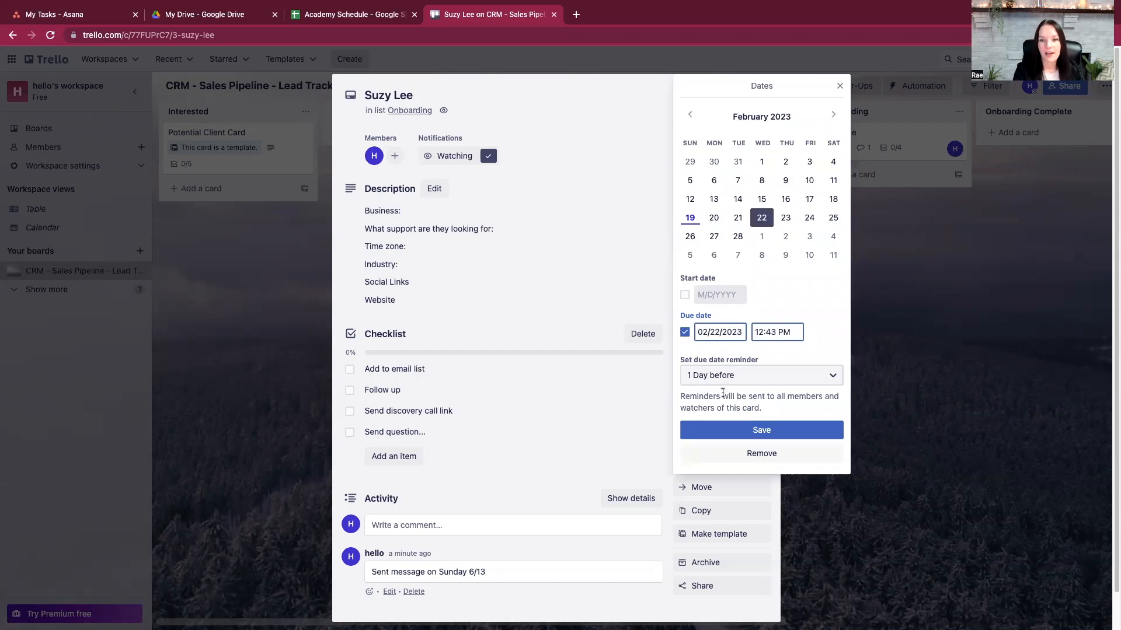
left_click(688, 431)
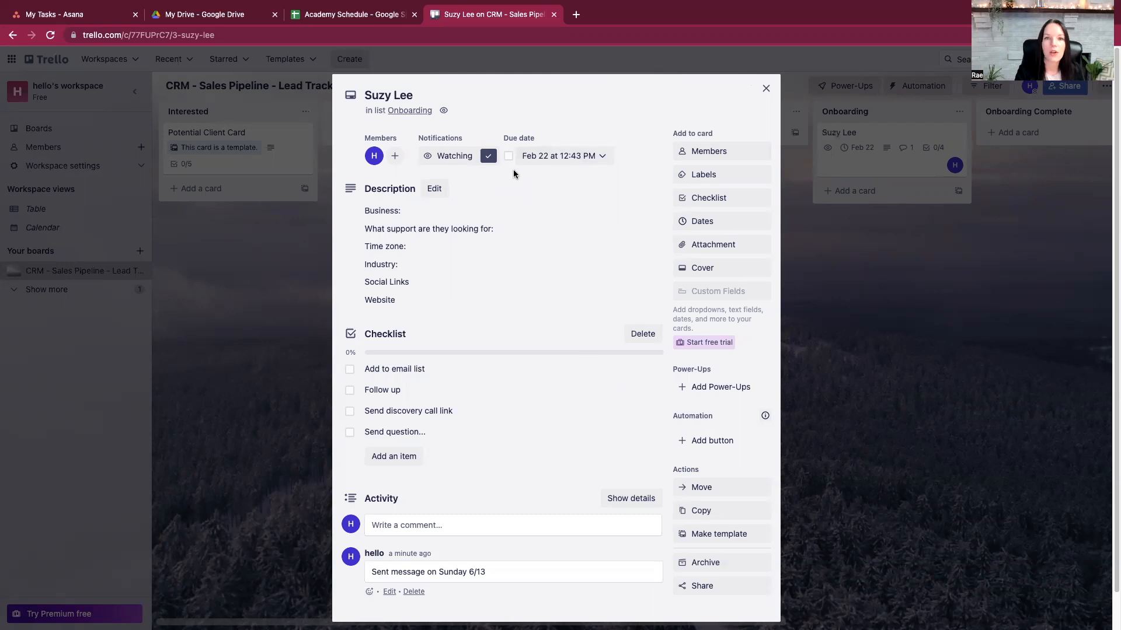
left_click(767, 90)
left_click_drag(845, 133, 856, 167)
left_click(868, 165)
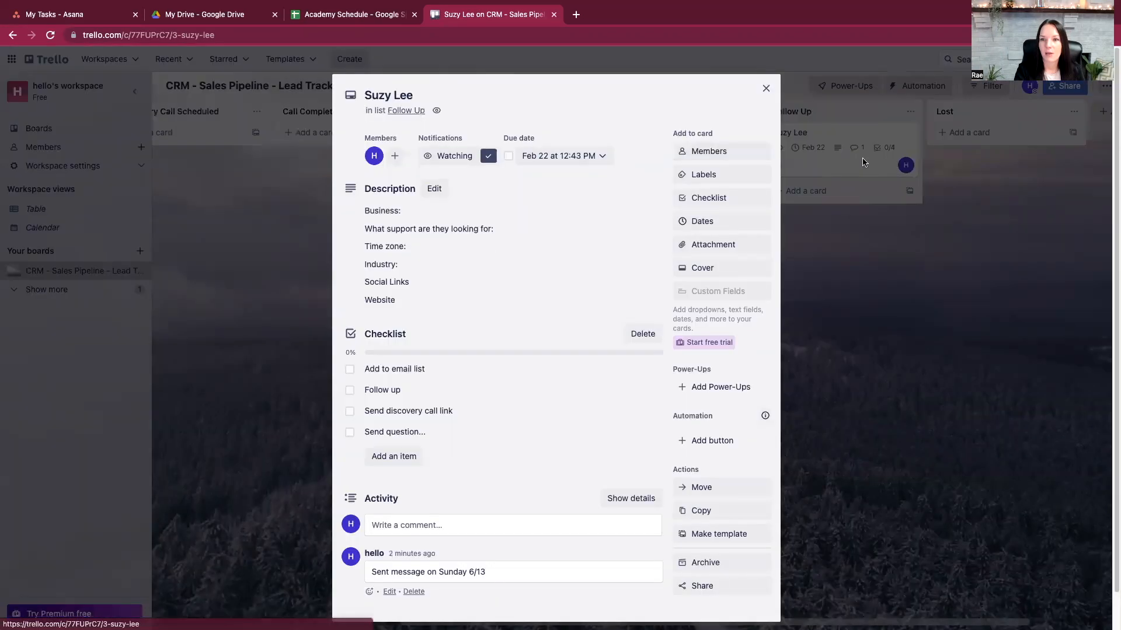
left_click(729, 220)
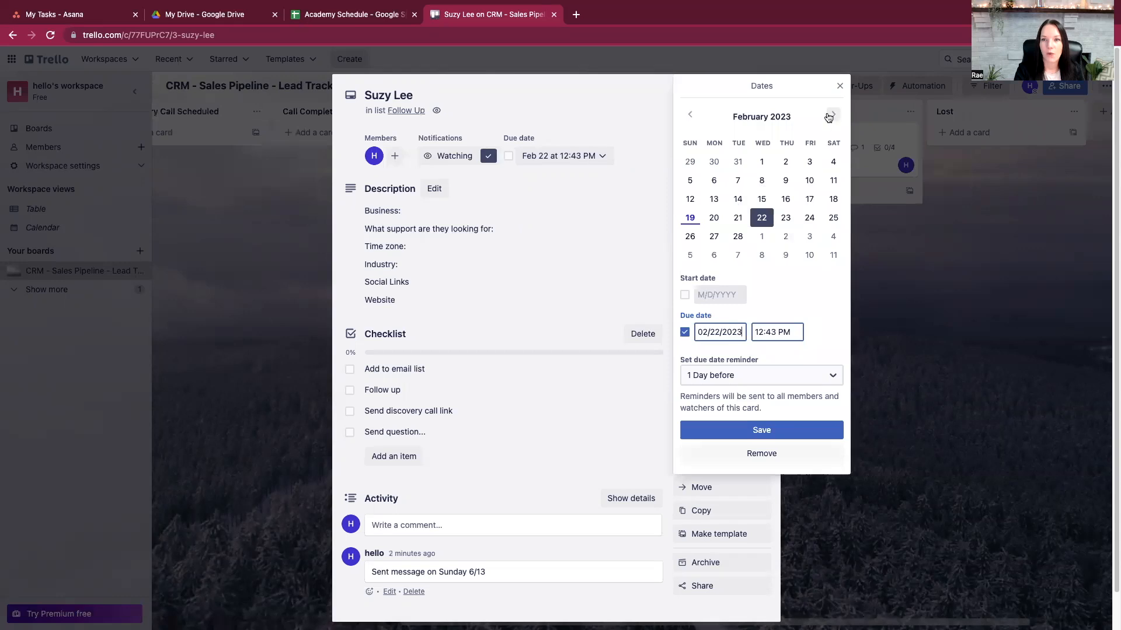
left_click(832, 115)
left_click(832, 116)
left_click(832, 115)
left_click(831, 116)
left_click(831, 116)
left_click(762, 204)
left_click(688, 436)
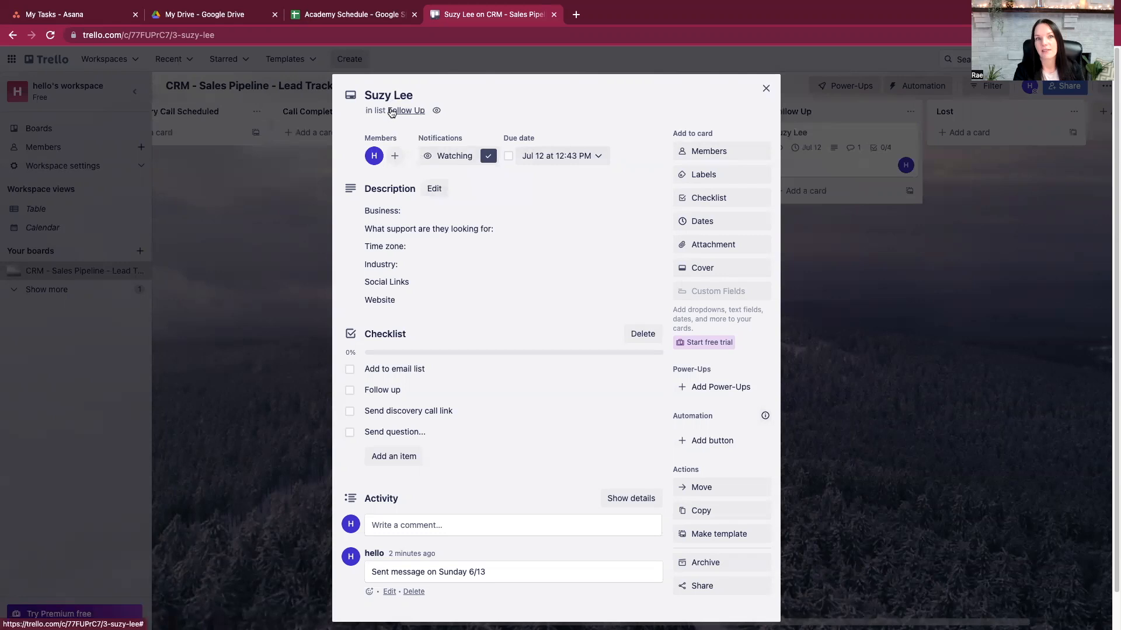
left_click(764, 89)
left_click(820, 140)
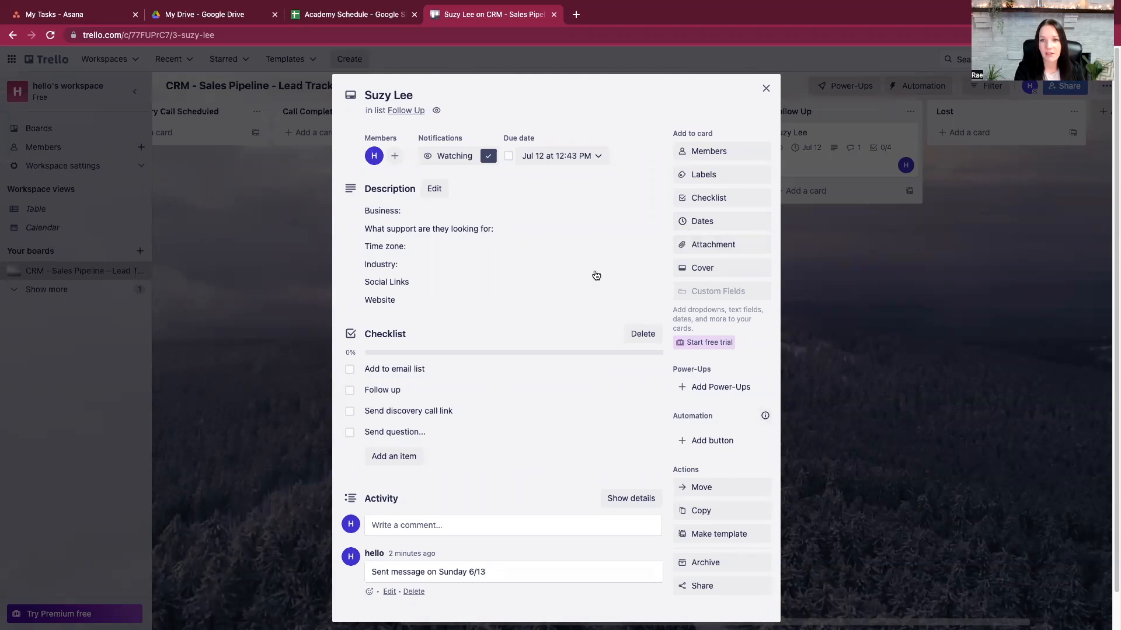
left_click(704, 176)
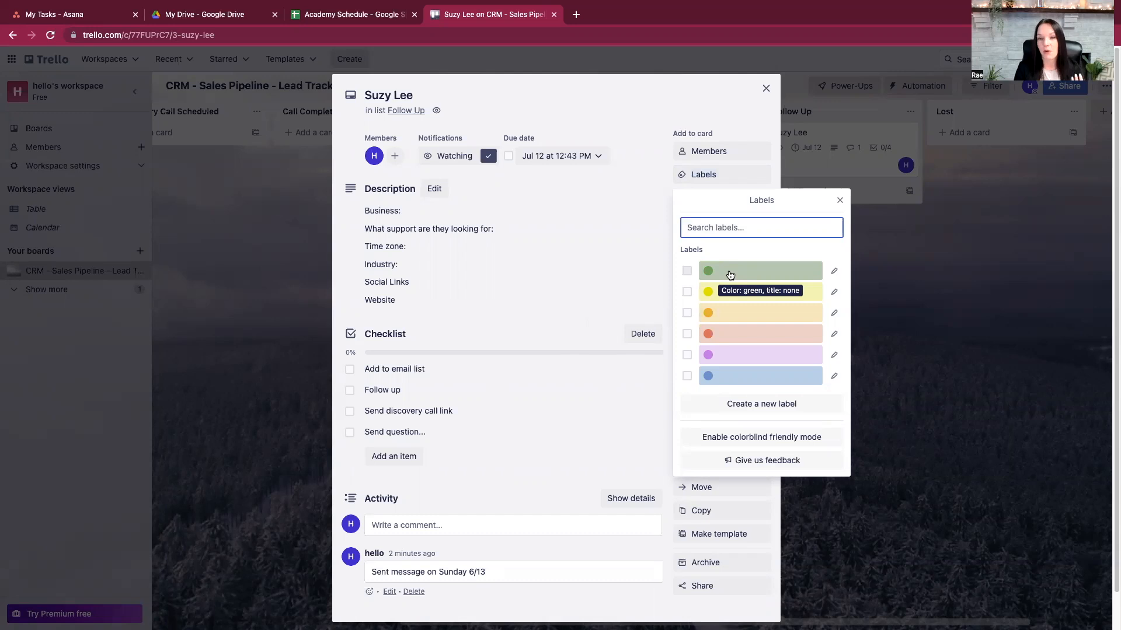
- Skip adding a label, try assigning someone to the 'Add to email list' item, and dismiss the upgrade prompt
left_click(625, 111)
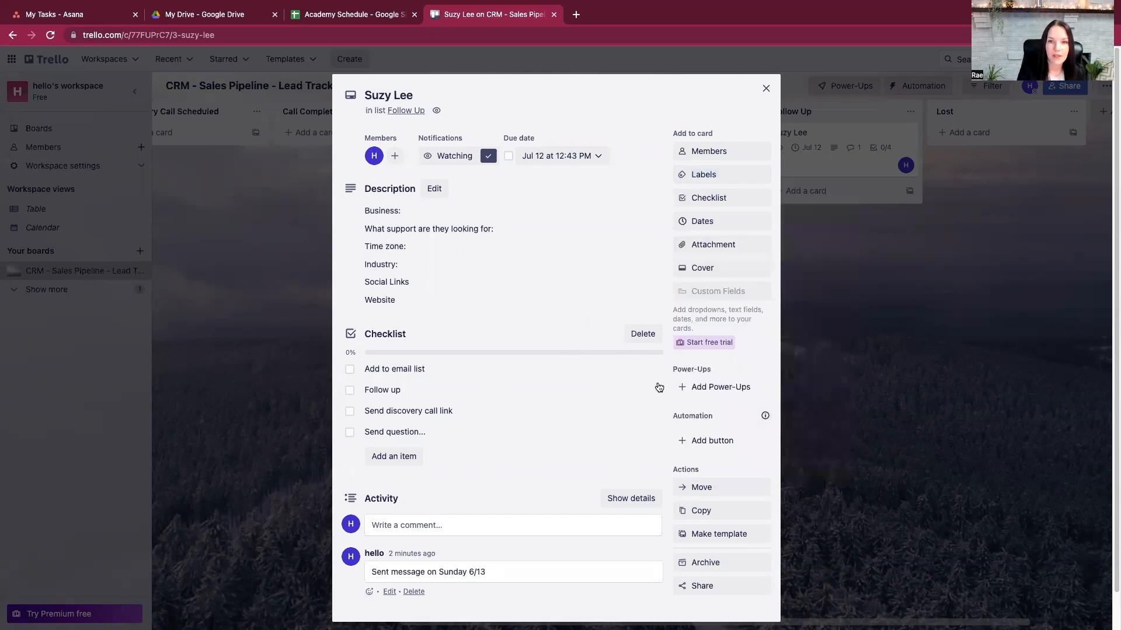
mouse_move(401, 374)
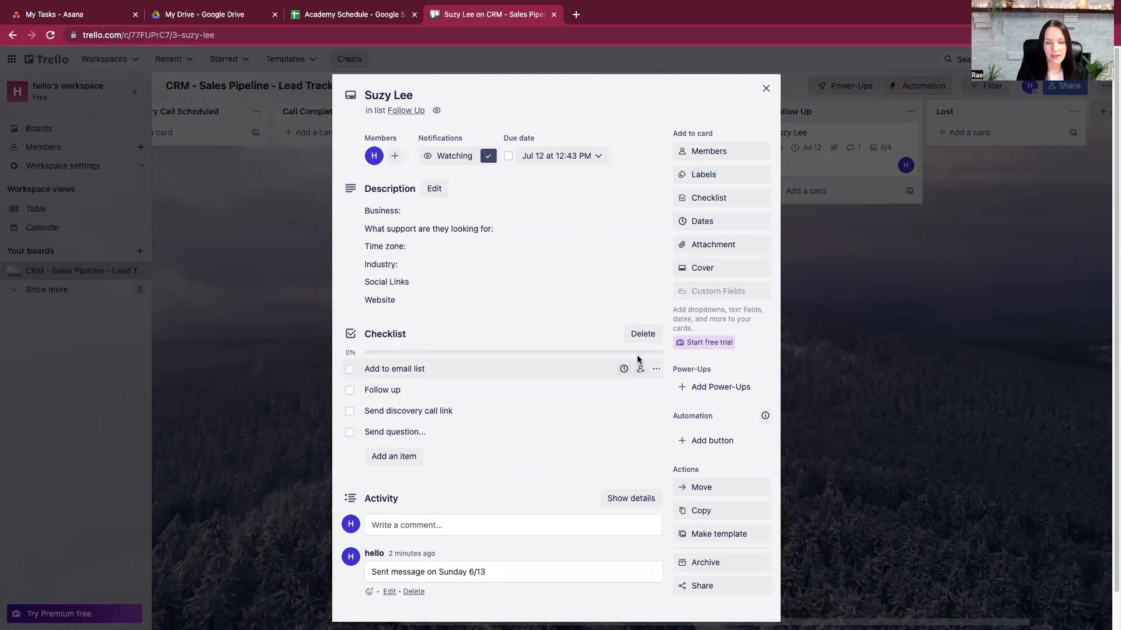
left_click(623, 371)
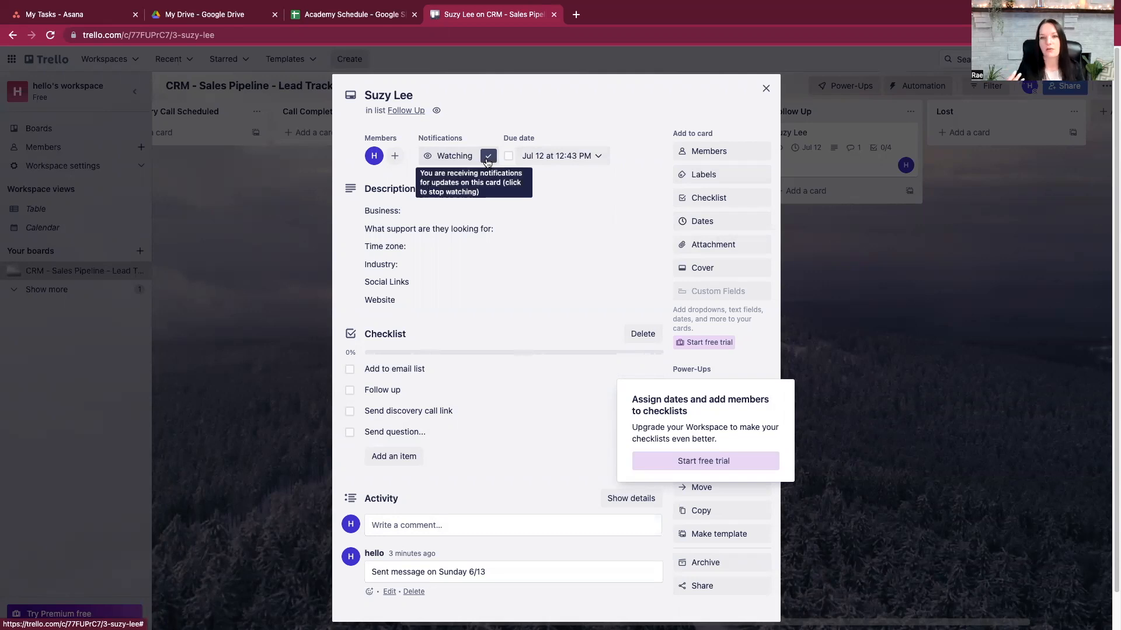
left_click(675, 121)
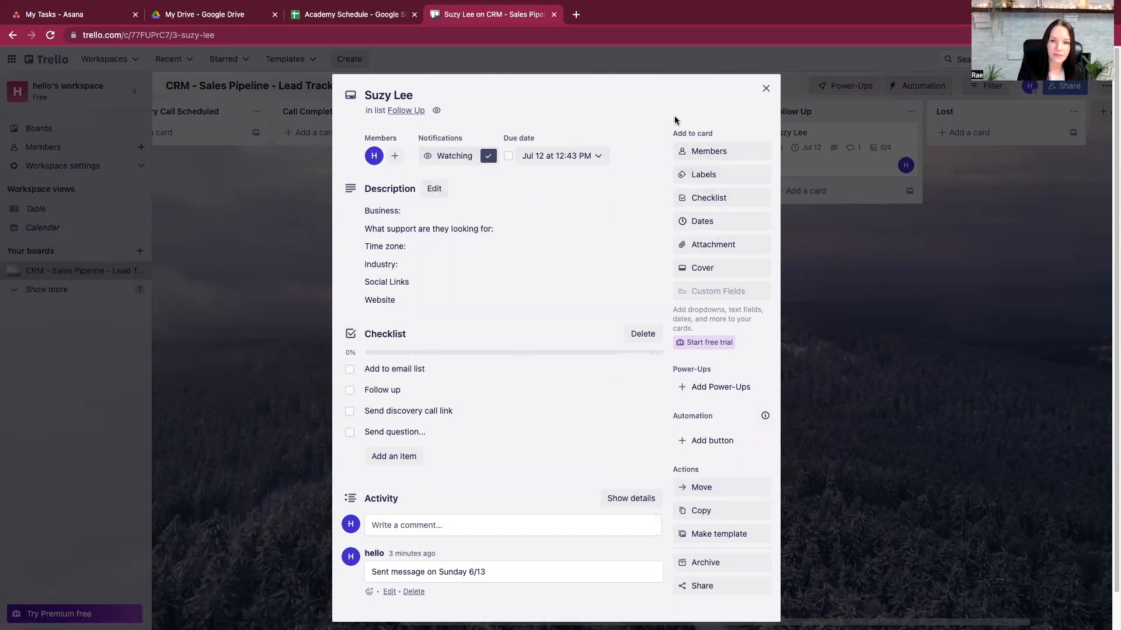
left_click(765, 88)
left_click_drag(849, 136, 273, 191)
left_click_drag(385, 140, 220, 190)
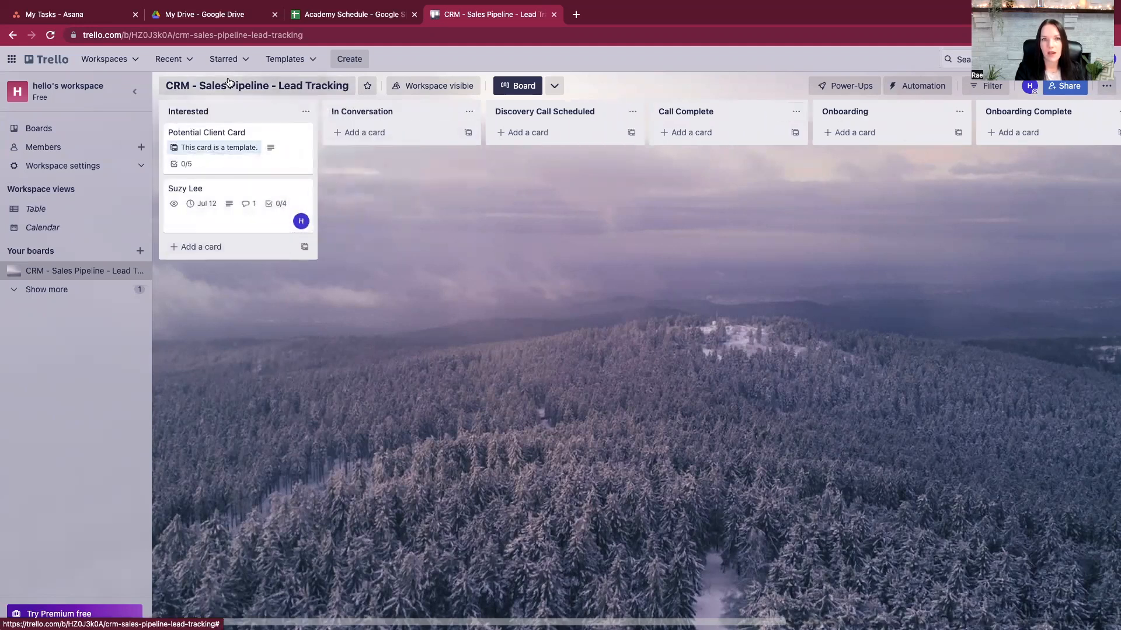
- From the boards overview, start a new board from a template and open the full template gallery
left_click(59, 64)
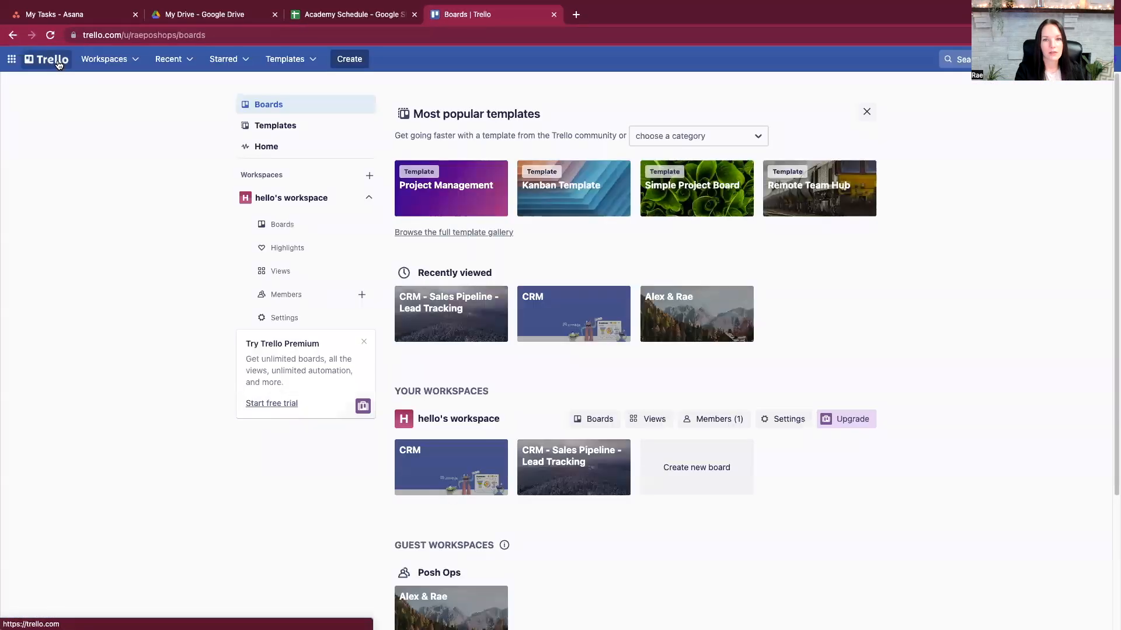
left_click(699, 469)
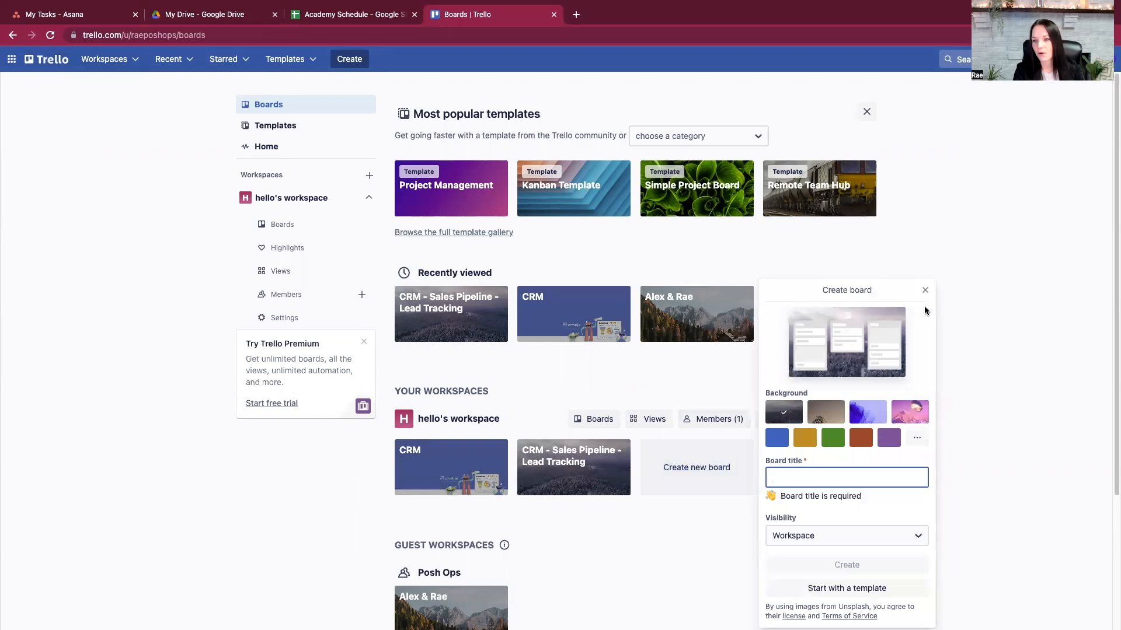
left_click(874, 589)
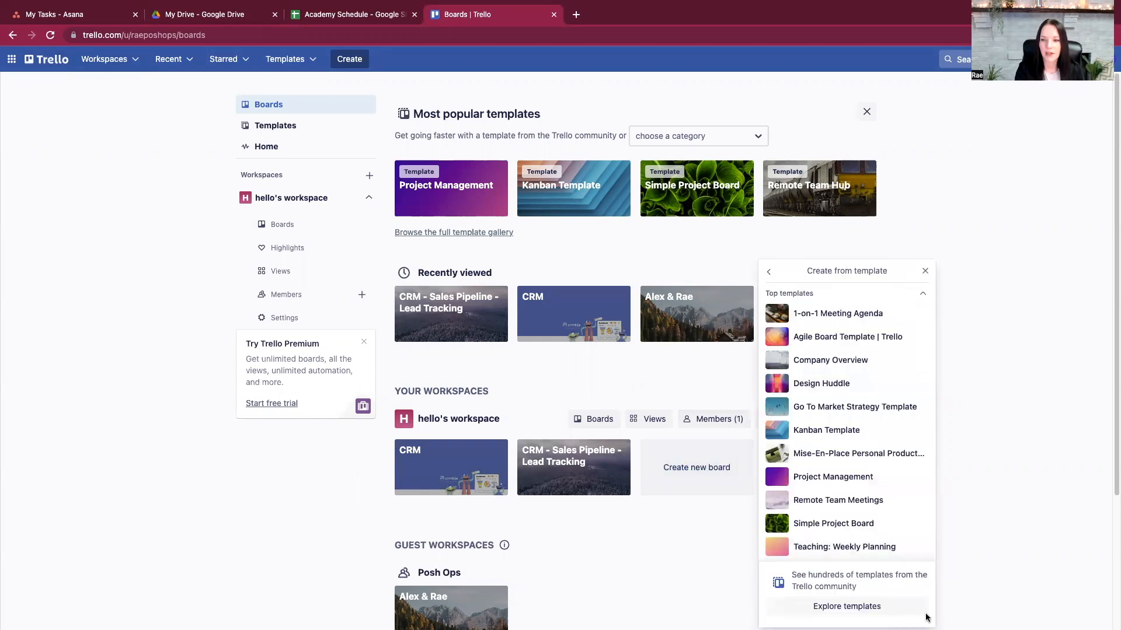
left_click(892, 607)
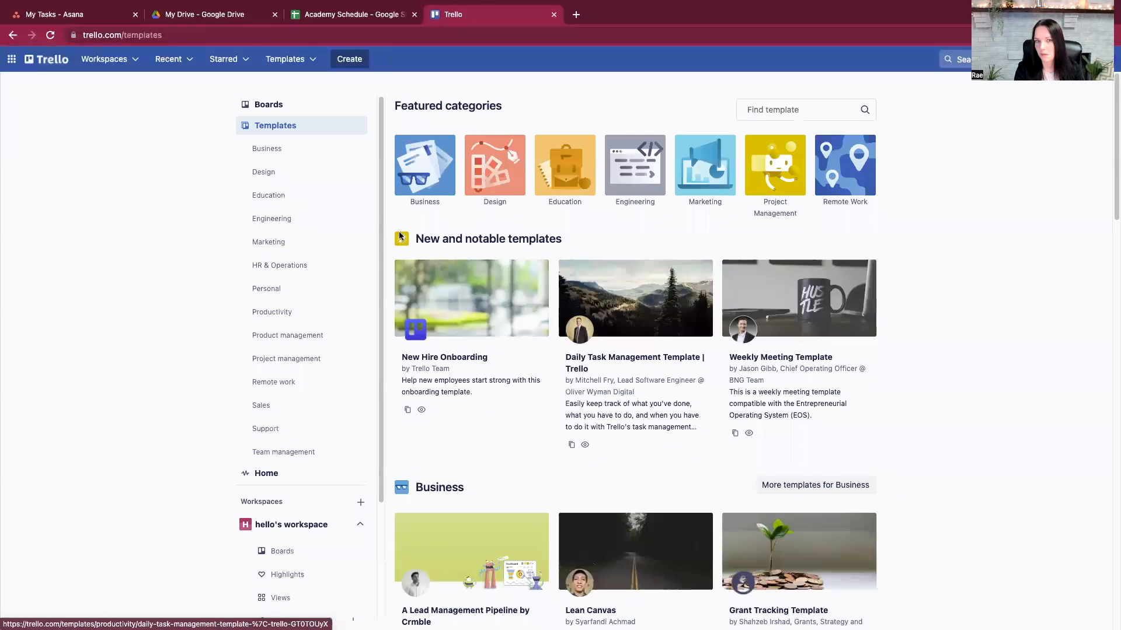
- Browse the Productivity, Marketing, Business and Remote work templates, finishing on Project management
scroll(307, 256, "down", 2)
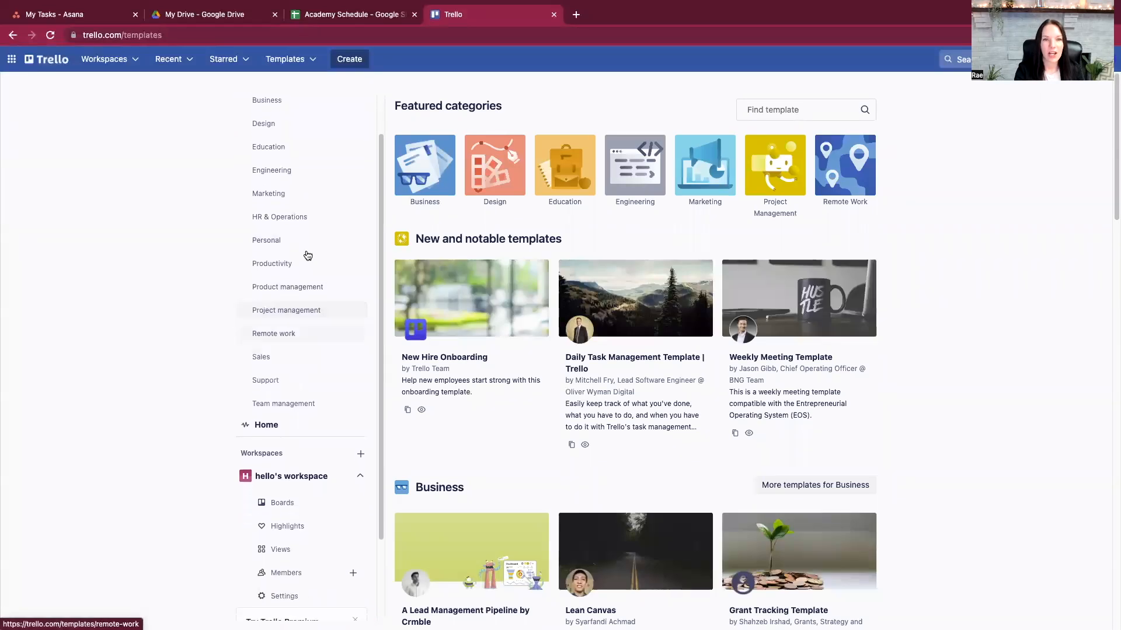
scroll(292, 362, "up", 2)
left_click(300, 316)
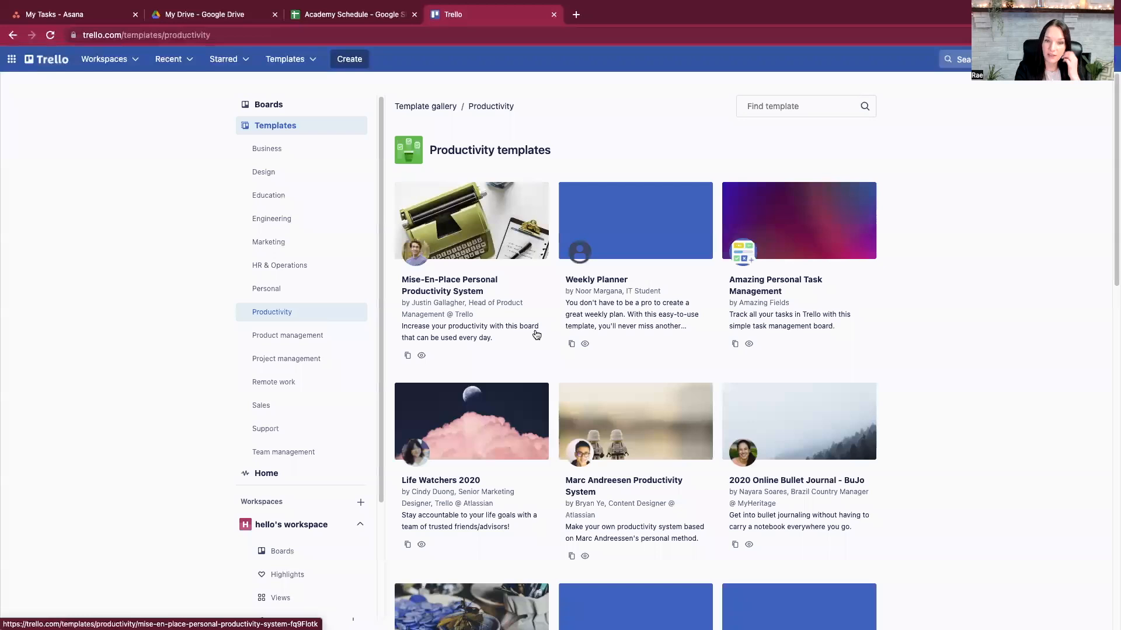
left_click(308, 244)
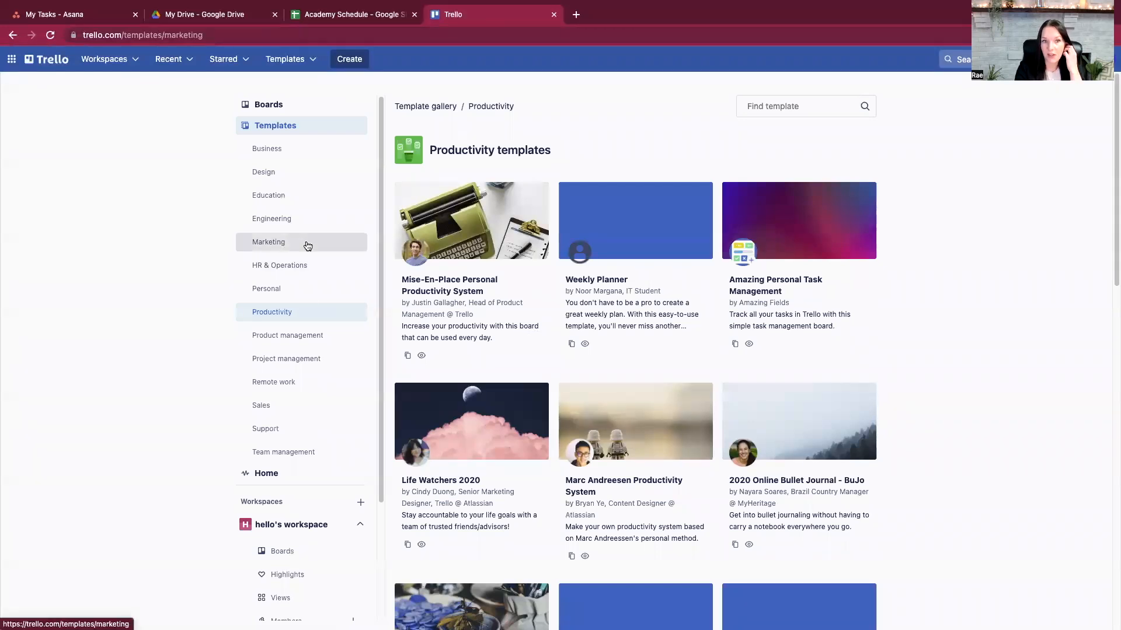
left_click(319, 159)
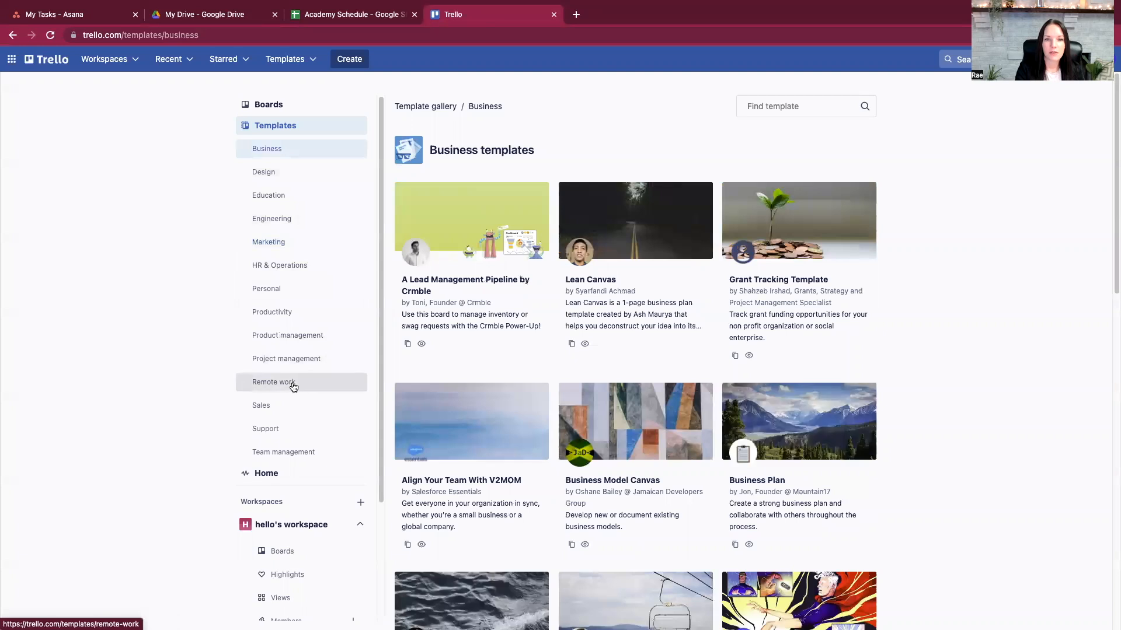
left_click(294, 388)
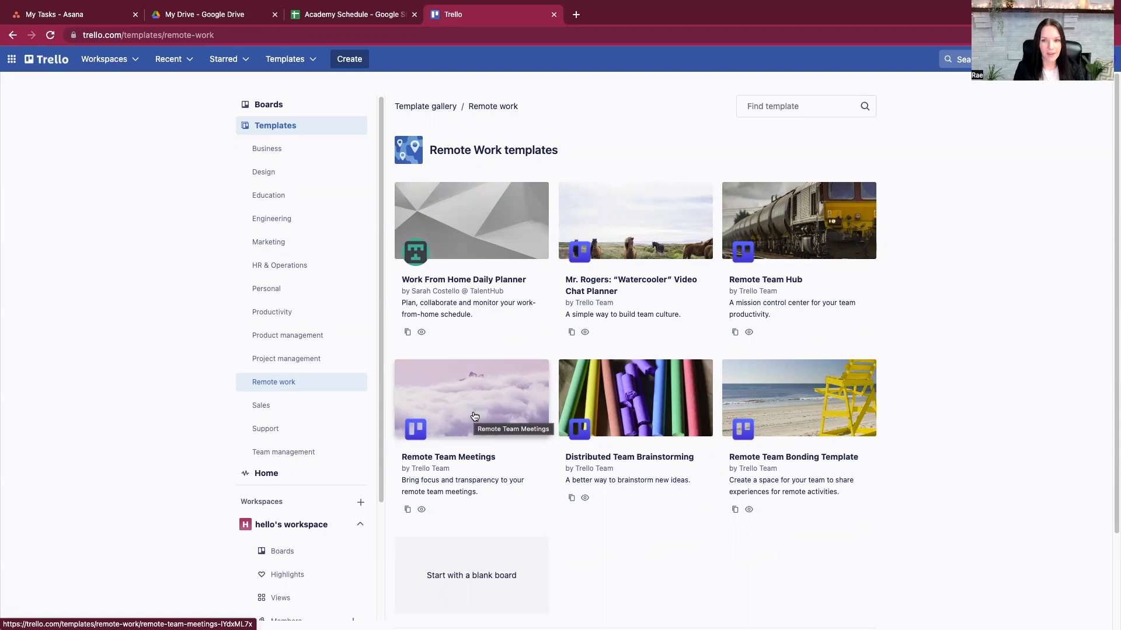
left_click(270, 359)
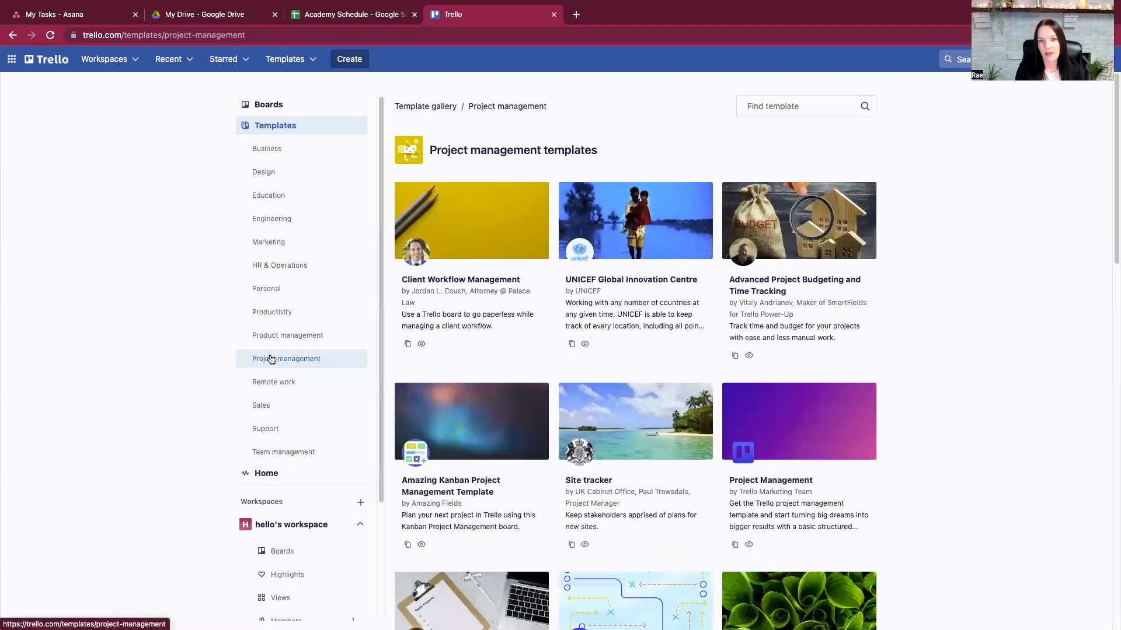